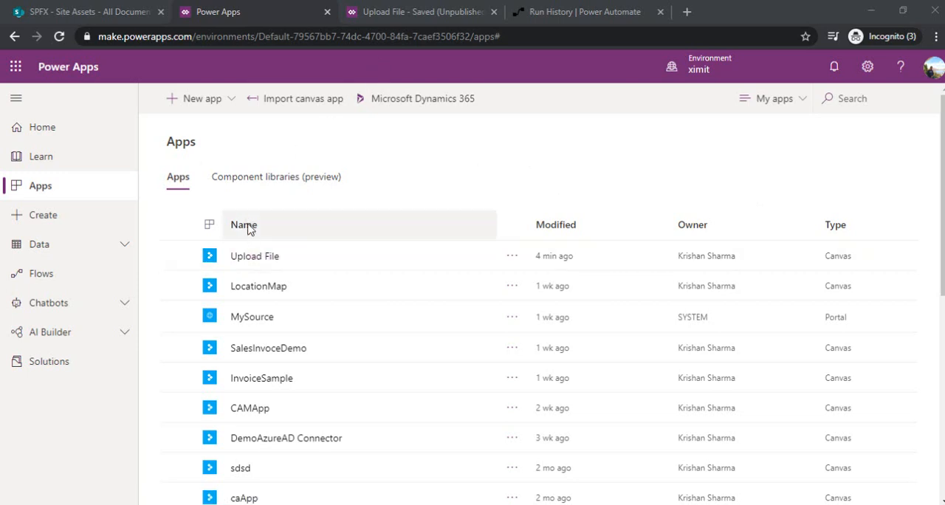
Step: Switch to the Upload File app in Power Apps Studio and examine the add-picture control and the Upload button's OnSelect formula
left_click(376, 9)
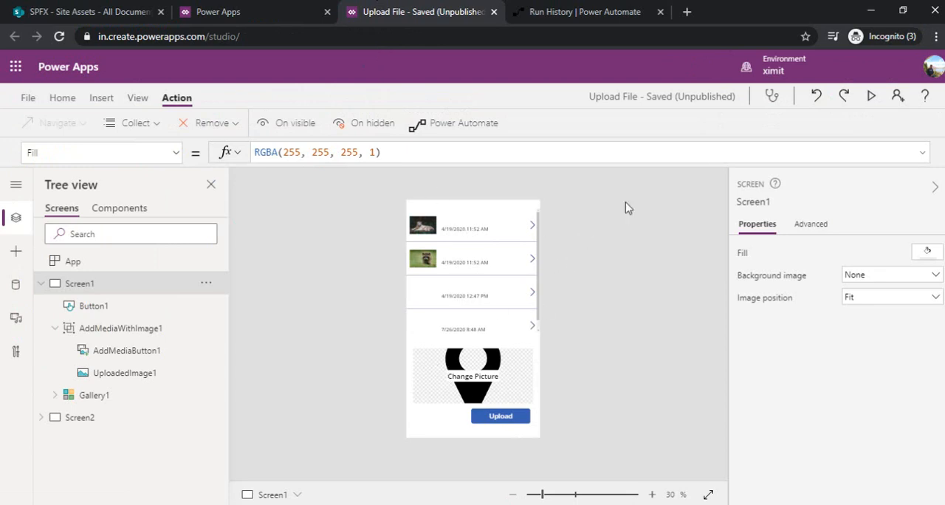
left_click(440, 377)
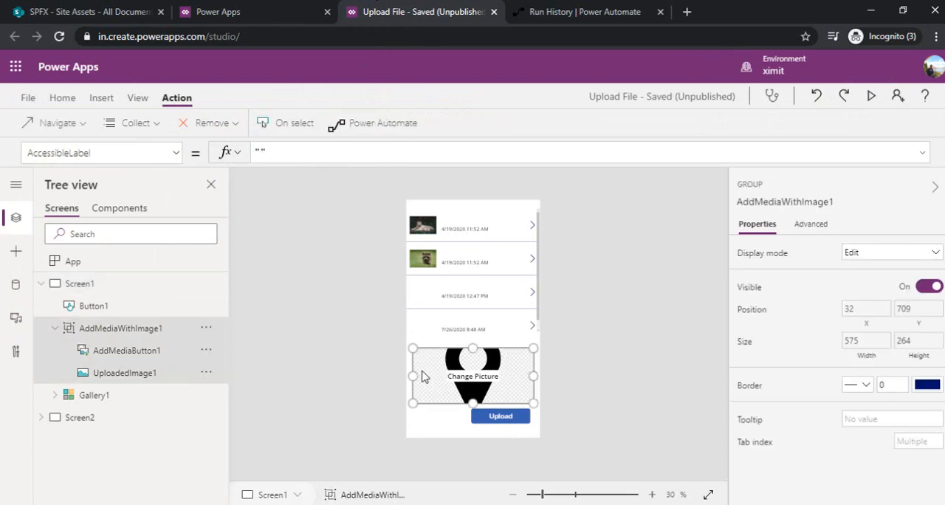
left_click(486, 420)
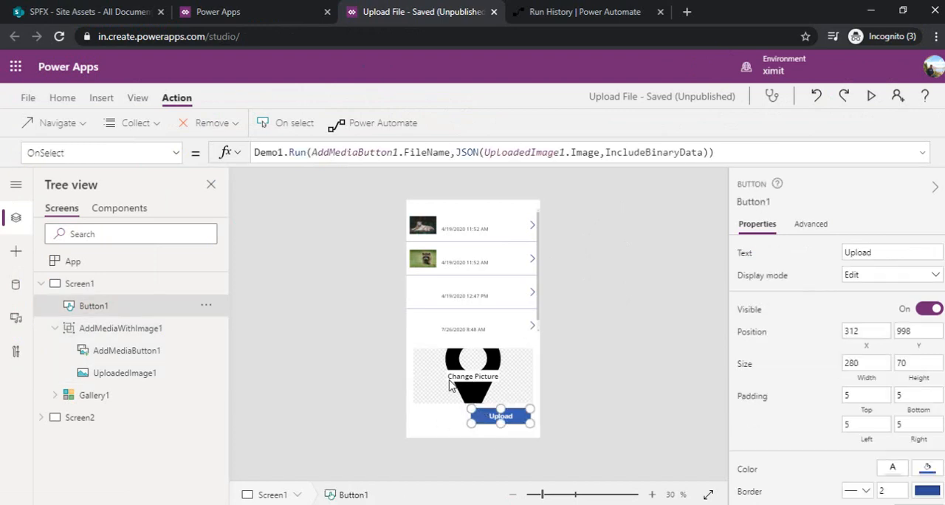
left_click(435, 388)
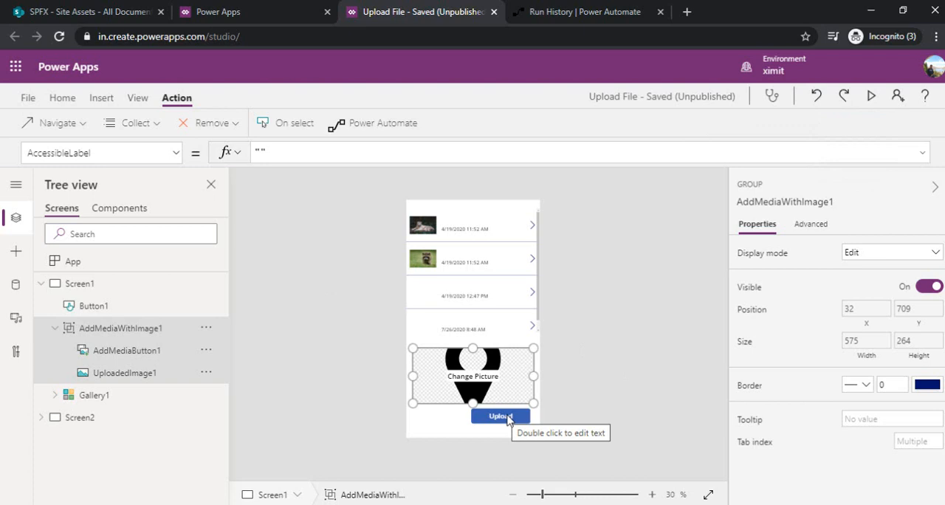
left_click(507, 419)
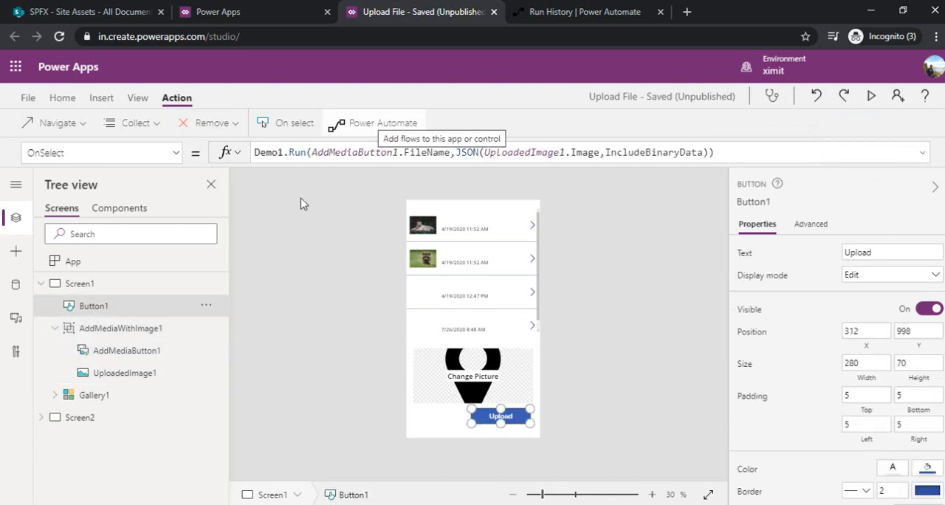
left_click(434, 379)
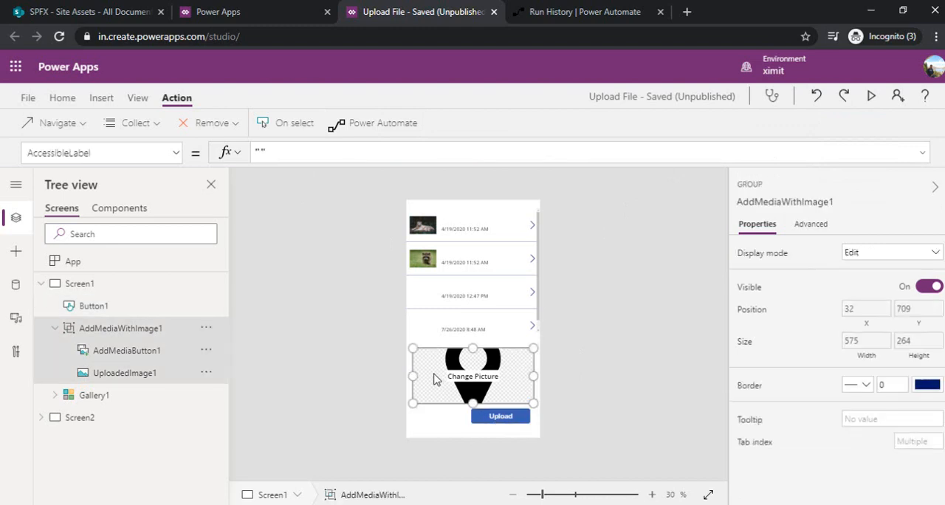
Step: Remove the Demo 1 flow associated with the Upload button from the app
left_click(493, 420)
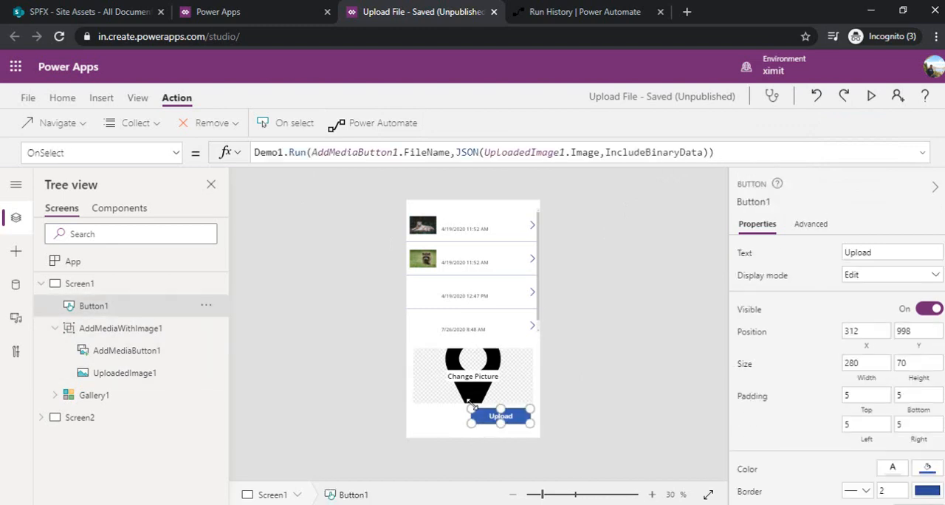
left_click(361, 125)
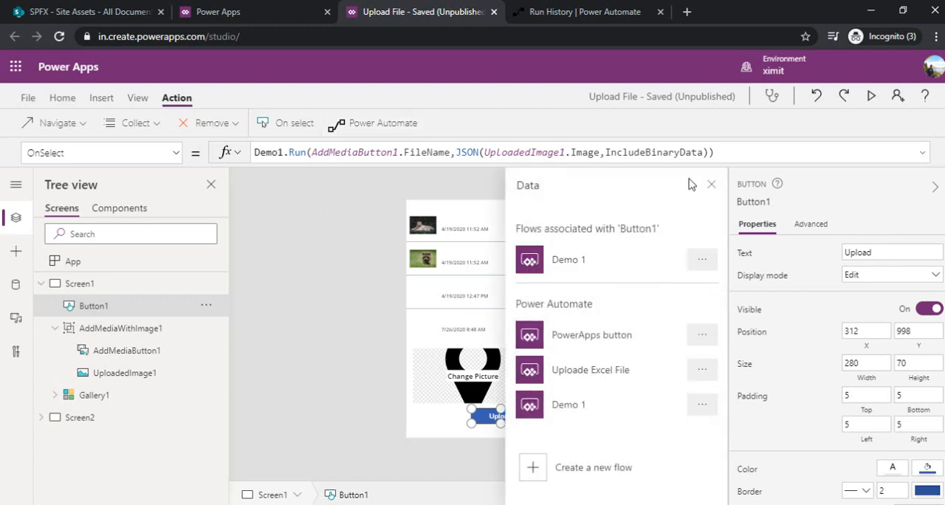
left_click(708, 264)
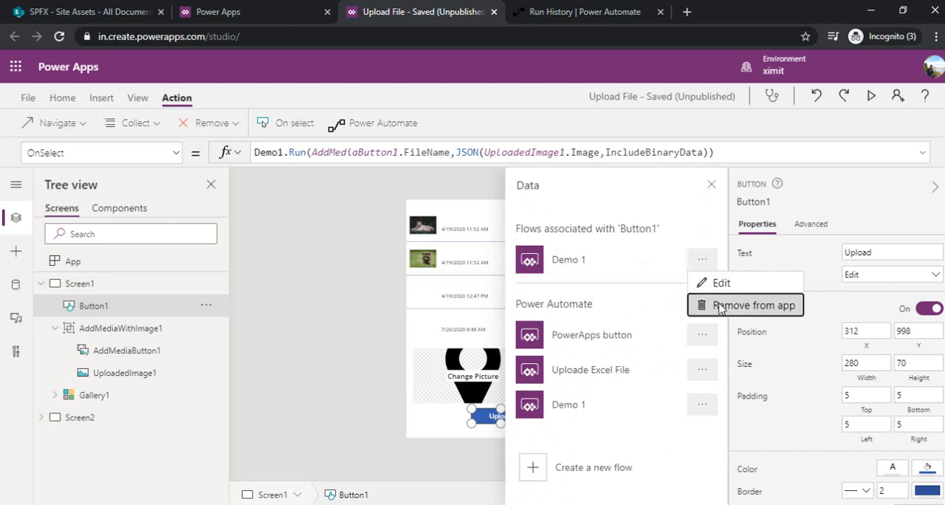
left_click(713, 308)
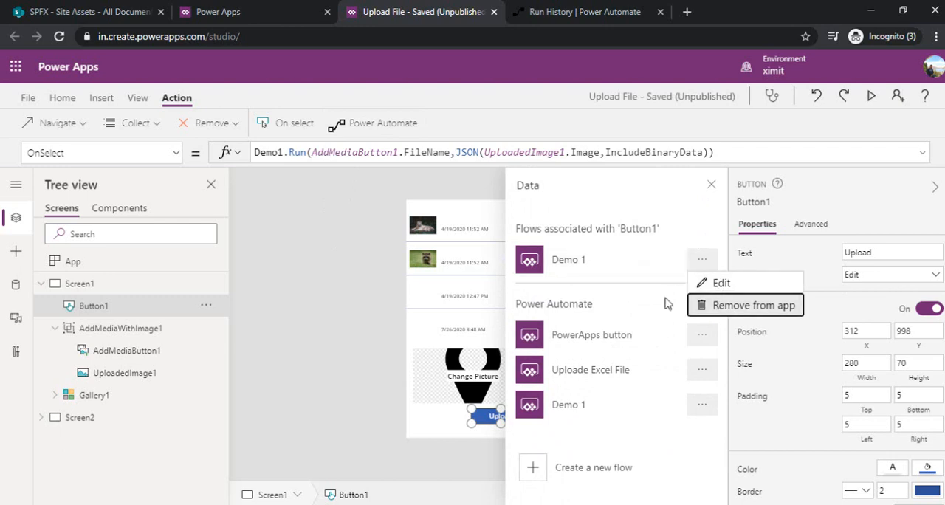
Step: Create a new Power Automate flow from the template "Upload a photo to SharePoint from PowerApps", using its existing connections
left_click(576, 471)
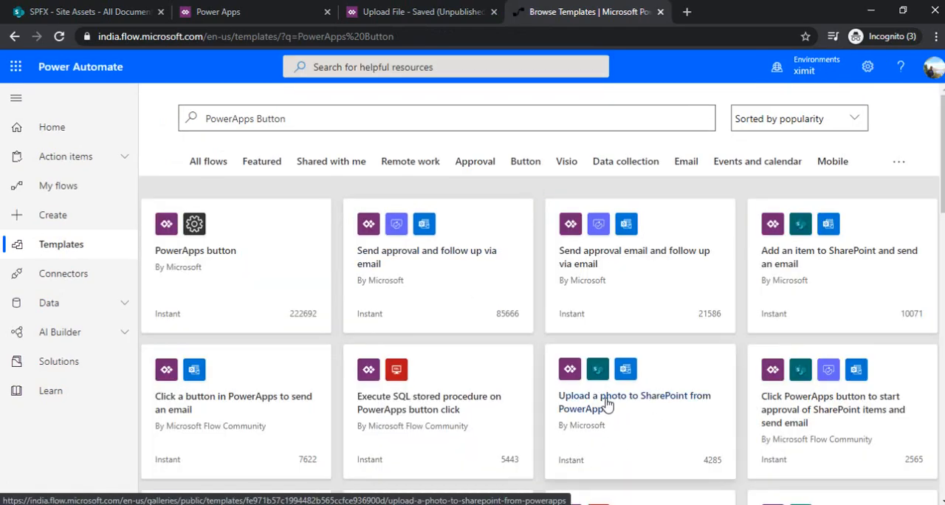
left_click(644, 421)
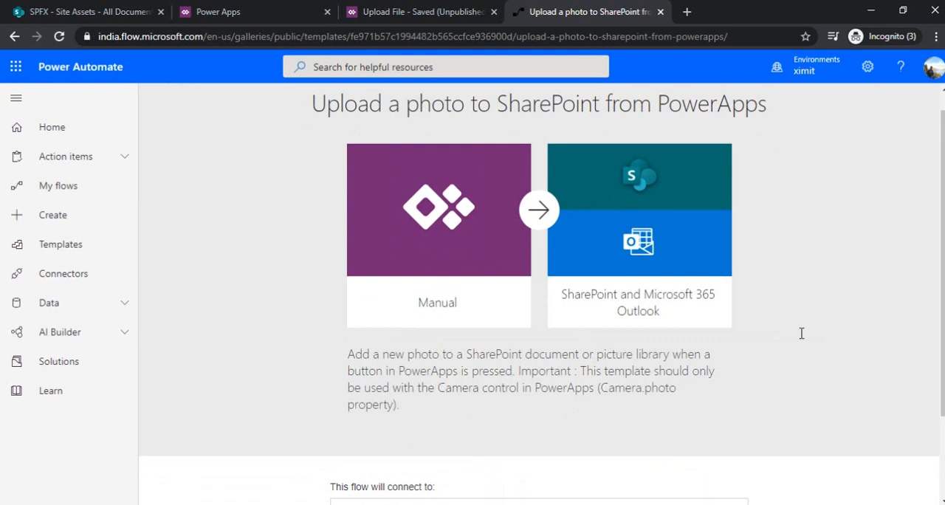
scroll(836, 414, "down", 2)
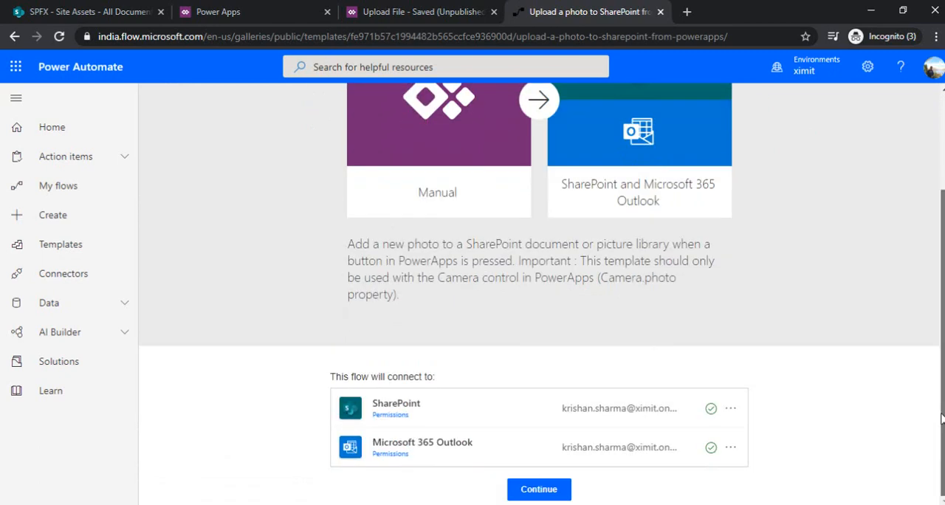
left_click(539, 491)
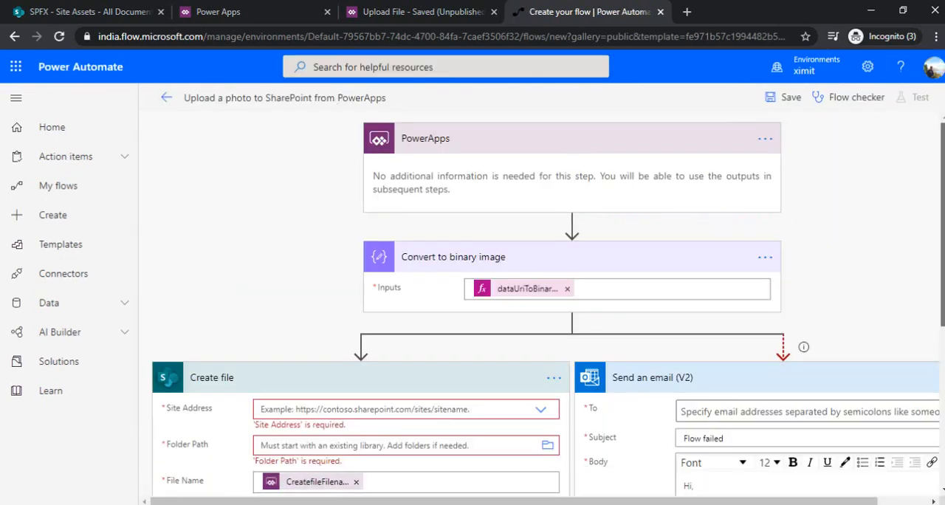
Step: Delete the SharePoint Create file action and the Send an email (V2) action from the flow
scroll(547, 303, "down", 2)
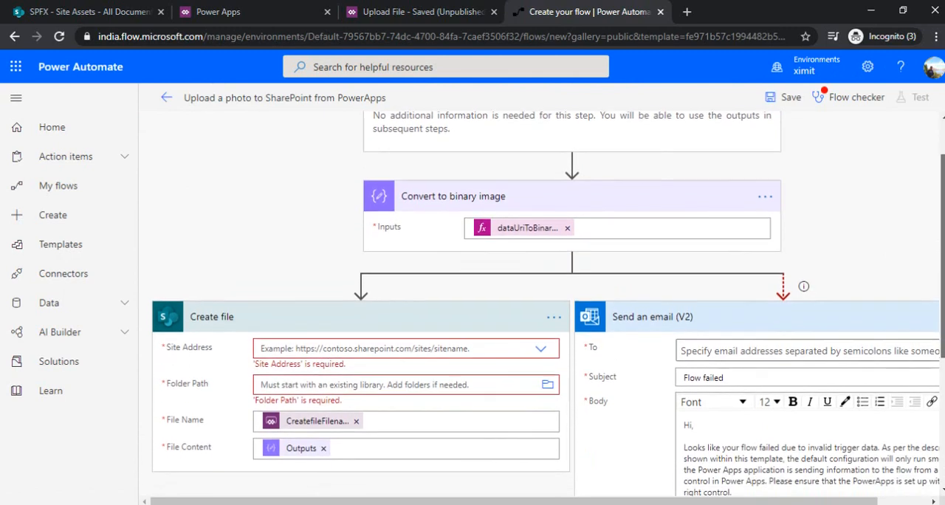
scroll(627, 329, "up", 1)
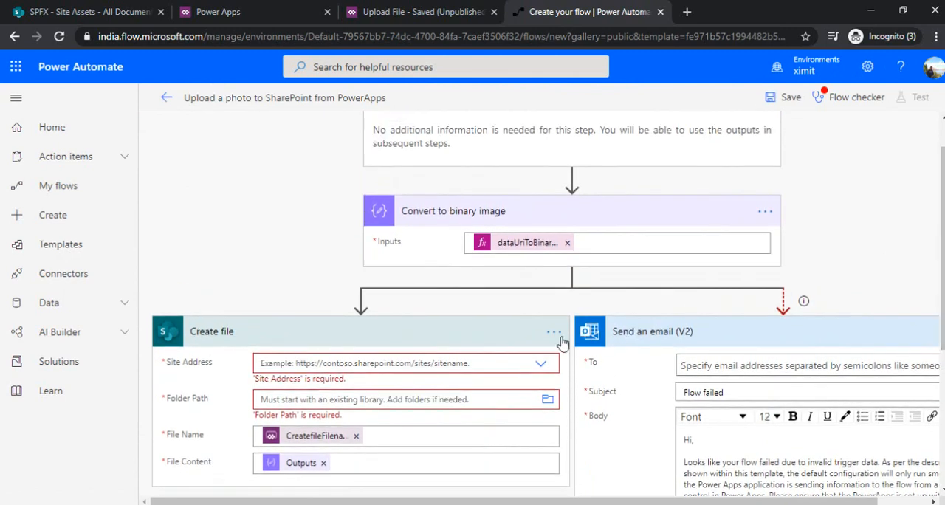
left_click(554, 334)
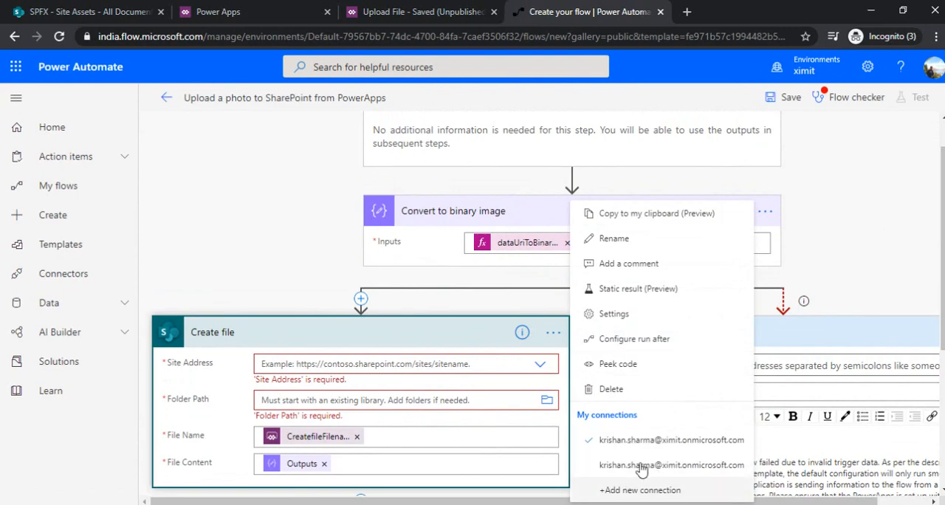
left_click(617, 390)
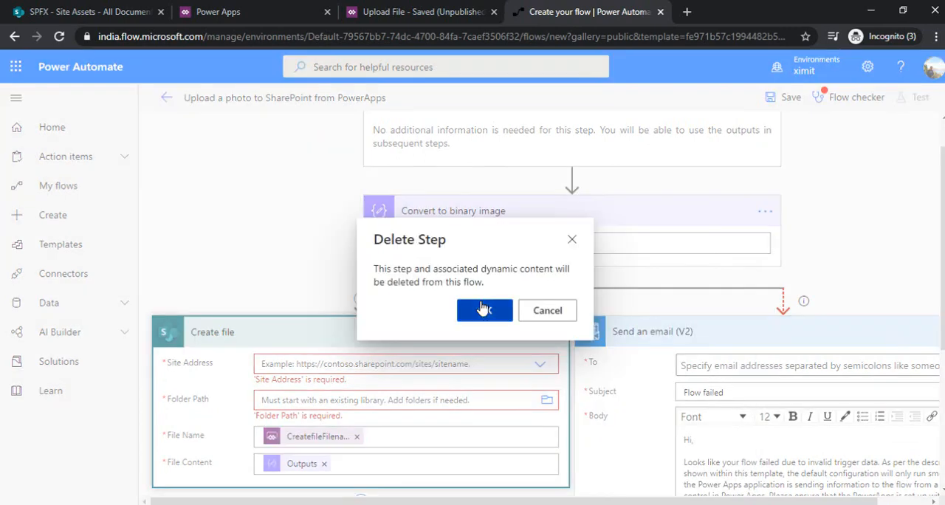
left_click(485, 309)
left_click(732, 311)
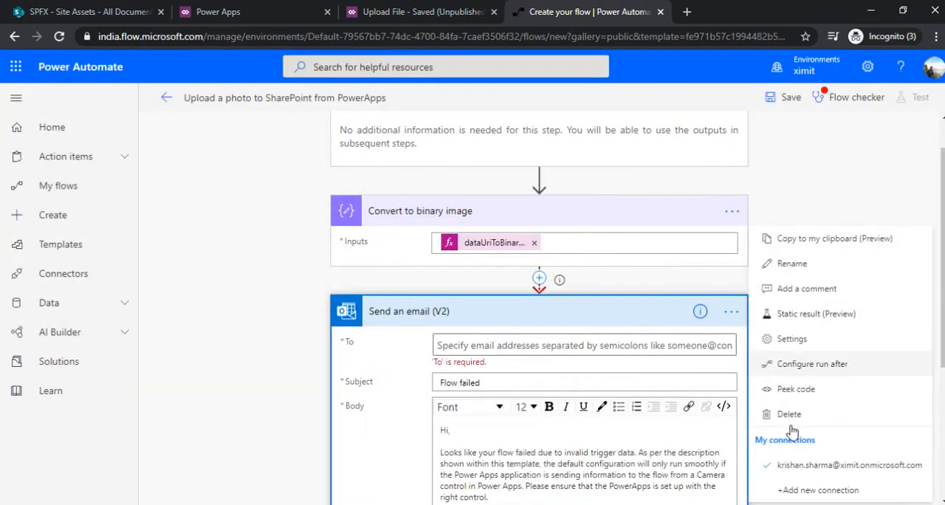
left_click(790, 415)
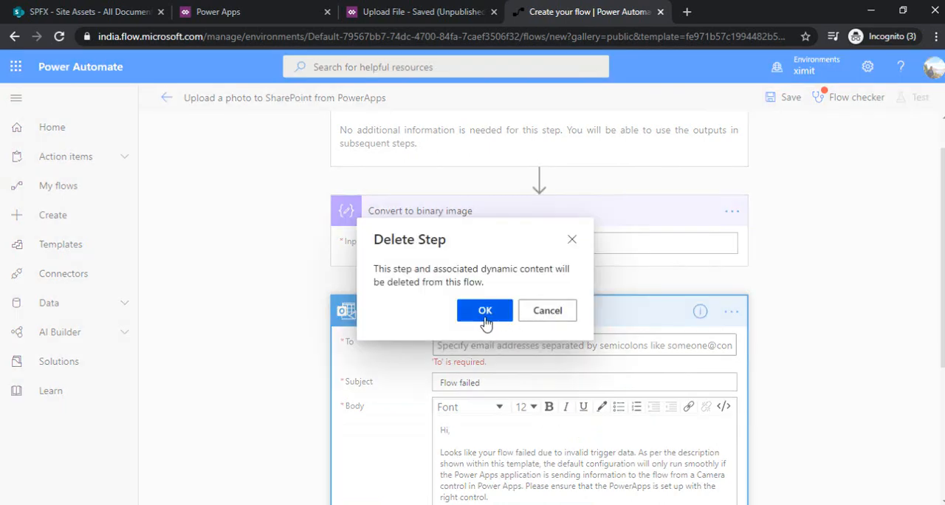
left_click(485, 310)
Step: Delete the Convert to binary image and Terminate actions, leaving only the PowerApps trigger
left_click(731, 214)
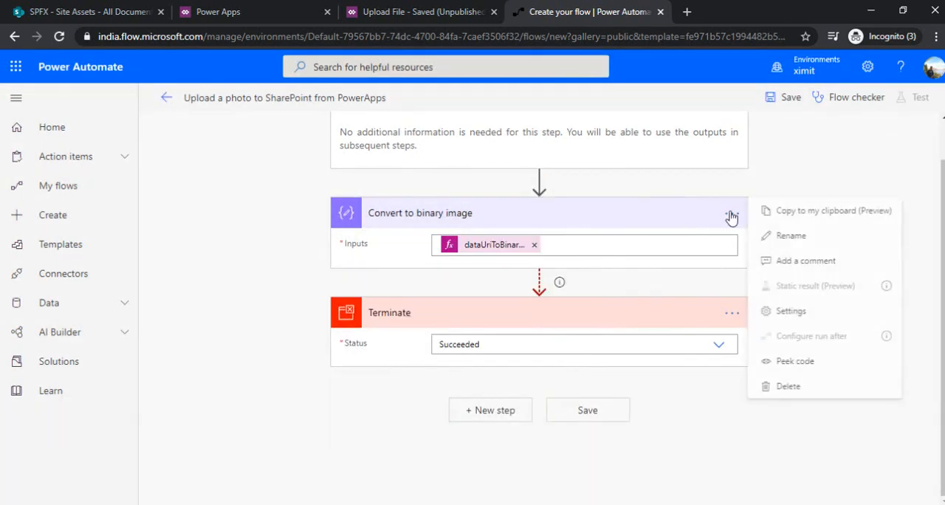
left_click(807, 386)
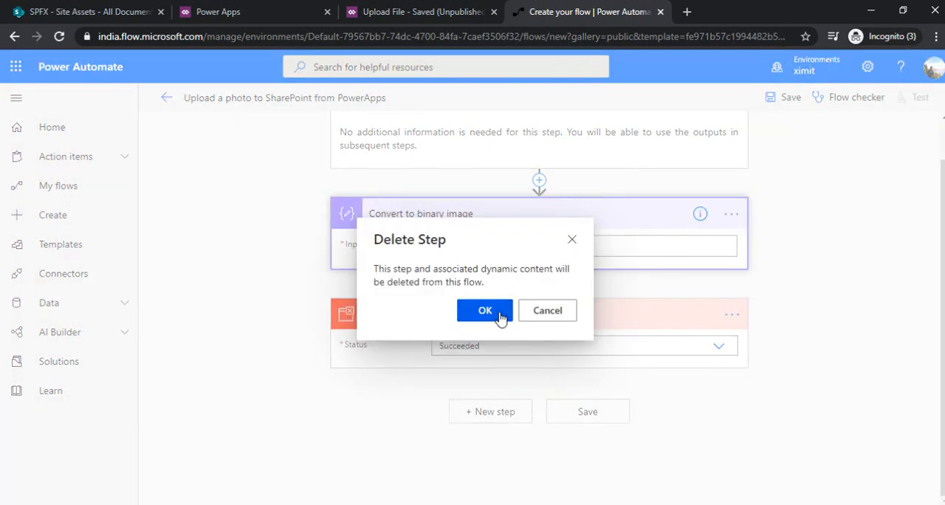
left_click(500, 319)
left_click(730, 215)
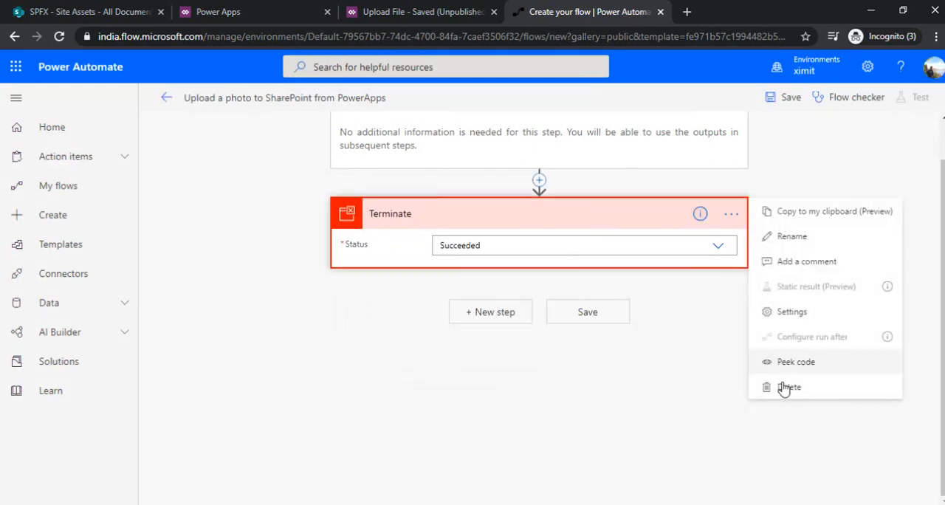
left_click(787, 386)
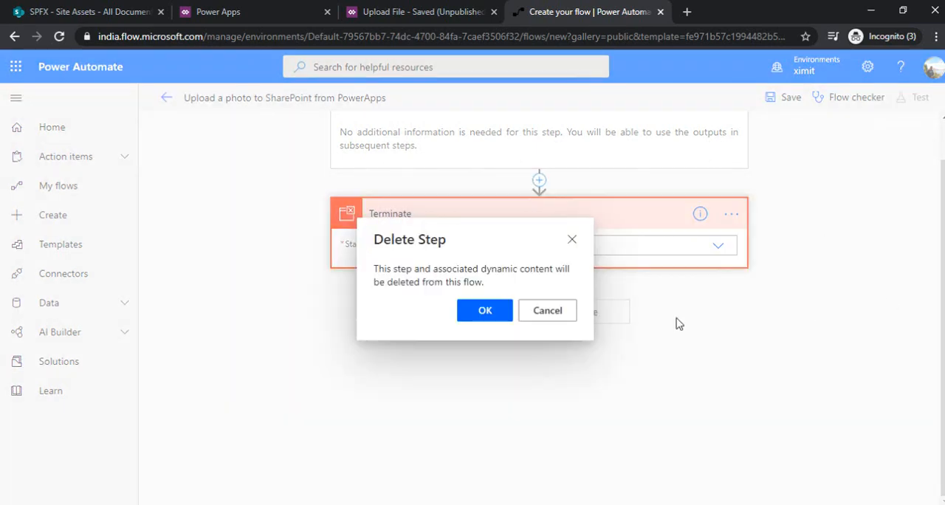
left_click(483, 316)
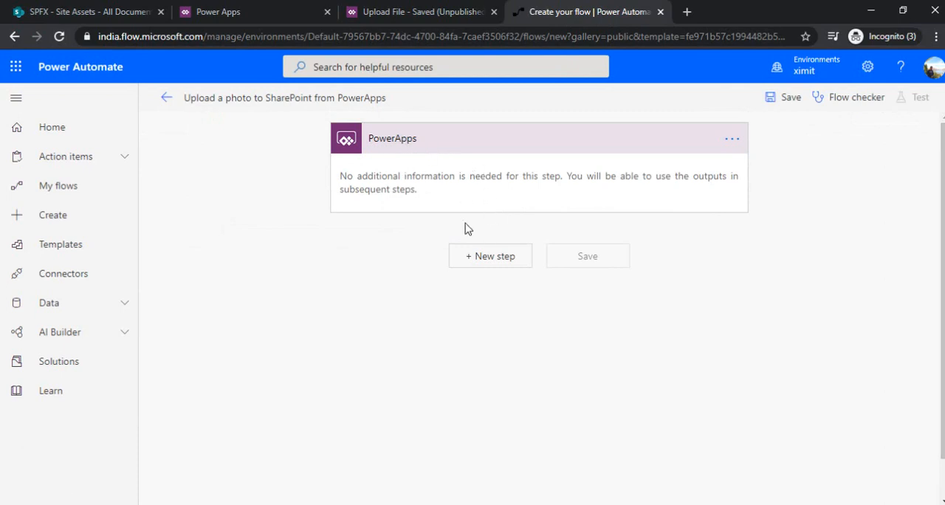
Step: Add a new step after the PowerApps trigger with the OneDrive for Business Create file action
left_click(481, 264)
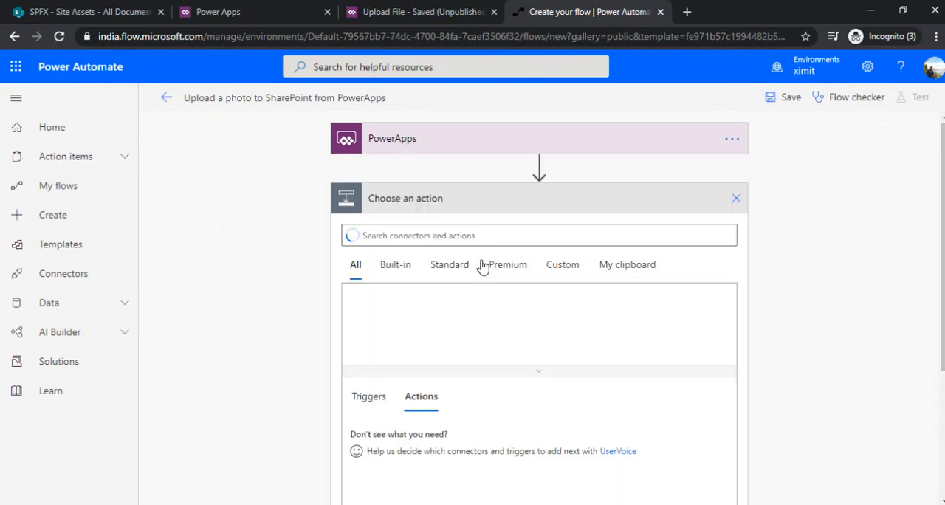
type("crete ")
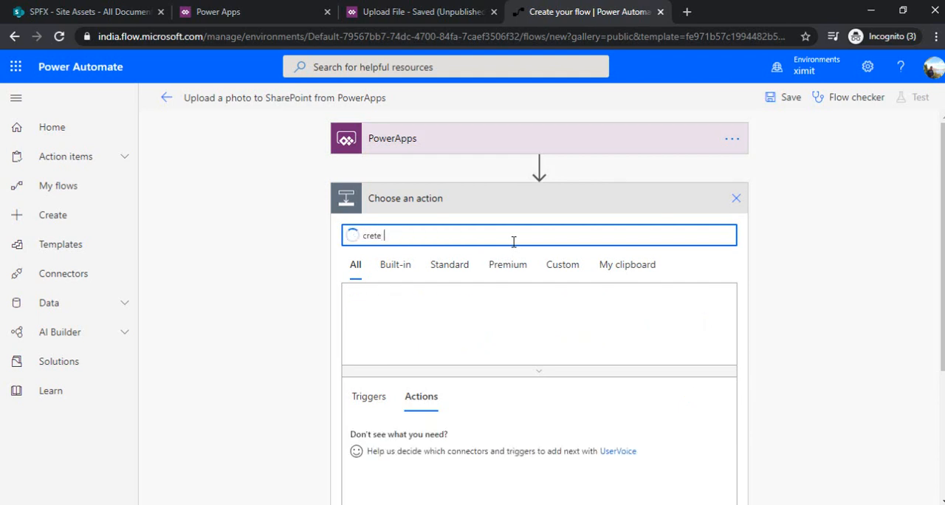
key("BackSpace")
key("BackSpace")
key("BackSpace")
type("ate file")
left_click_drag(942, 224, 943, 294)
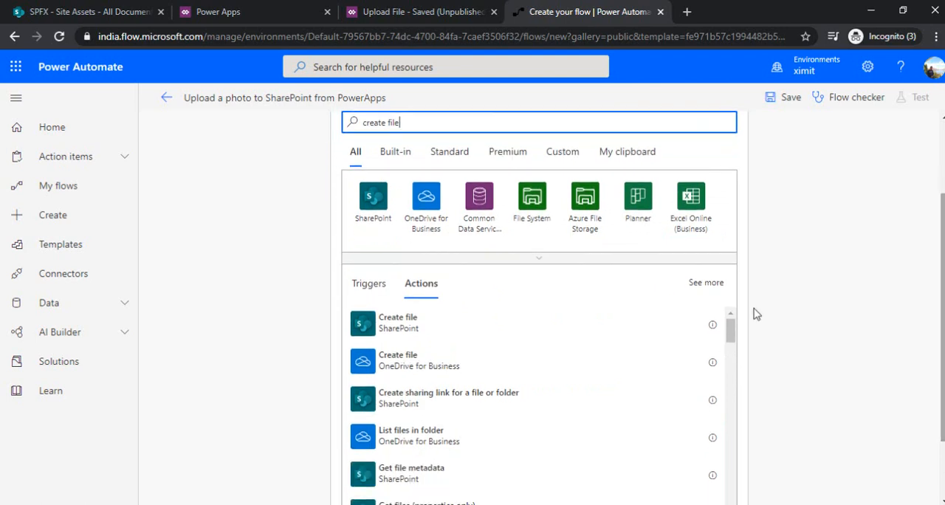
left_click(543, 365)
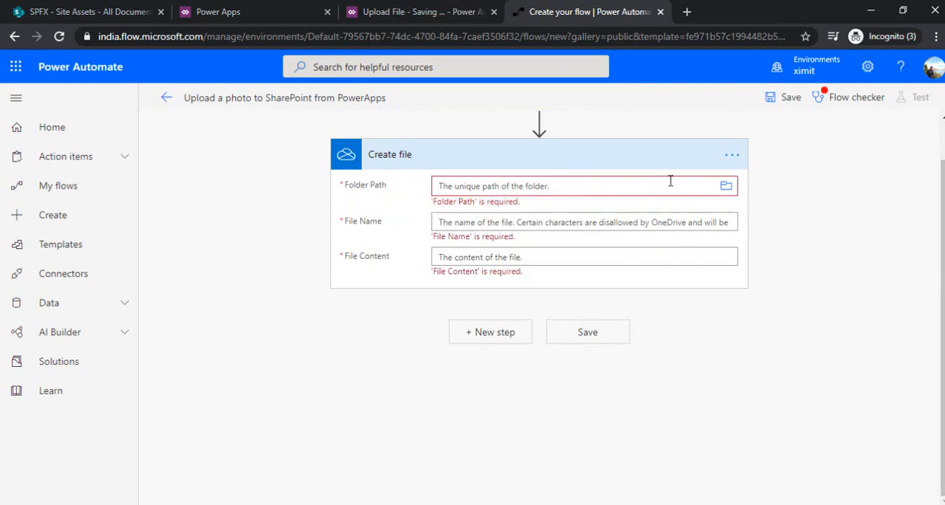
Step: Set the Create file action's folder path to Root and its file name to the CreatefileFilename dynamic content
left_click(723, 190)
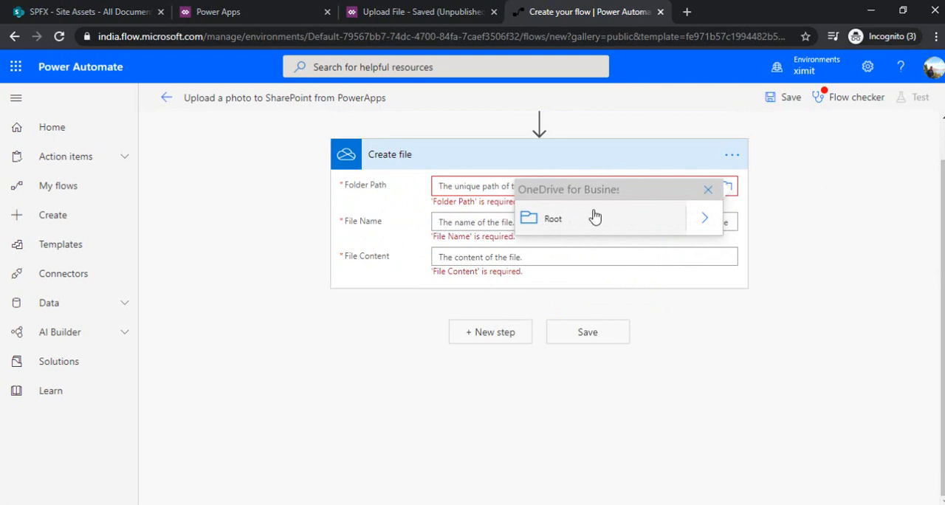
left_click(555, 219)
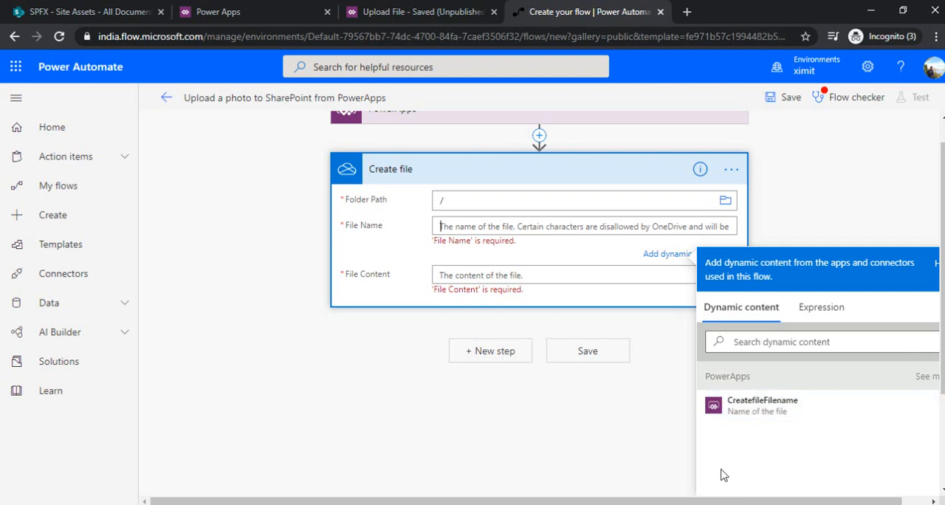
left_click_drag(706, 501, 739, 501)
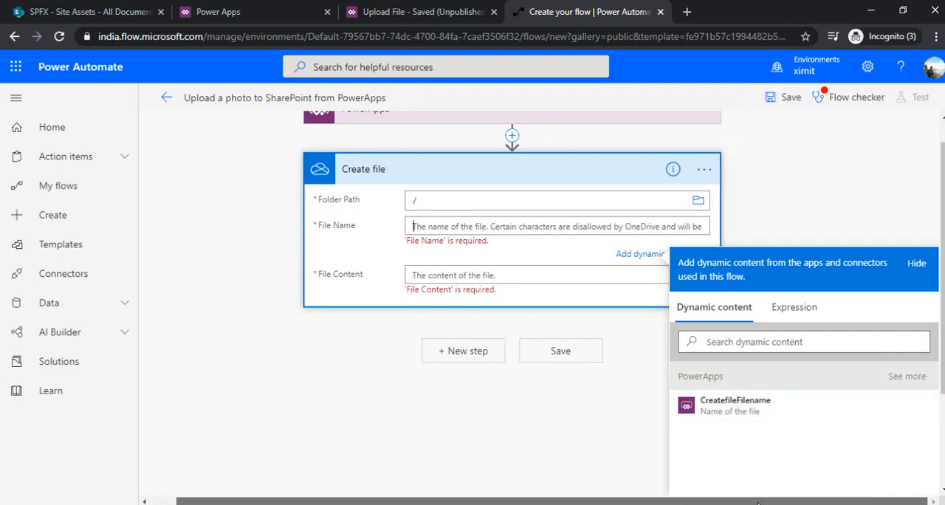
left_click(740, 408)
Step: Fill the Create file action's File Content with the Ask in PowerApps dynamic content
left_click(530, 275)
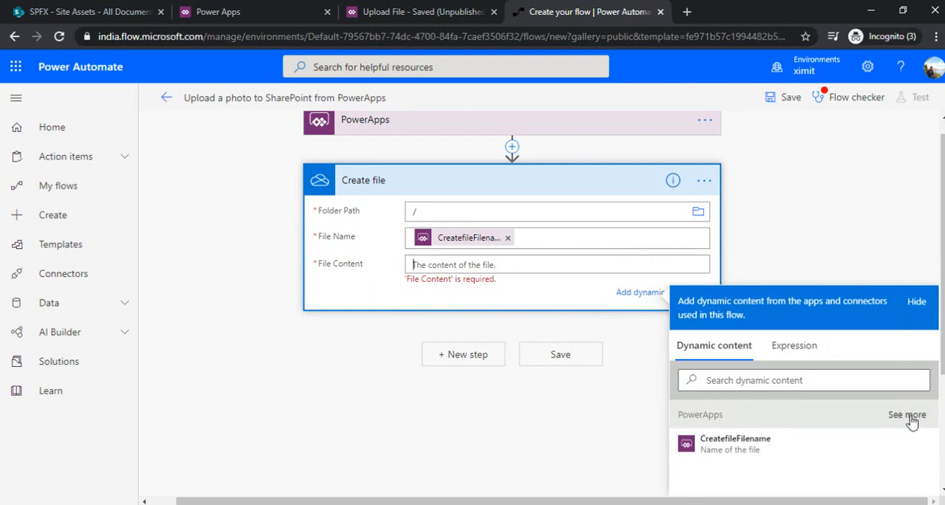
left_click(906, 414)
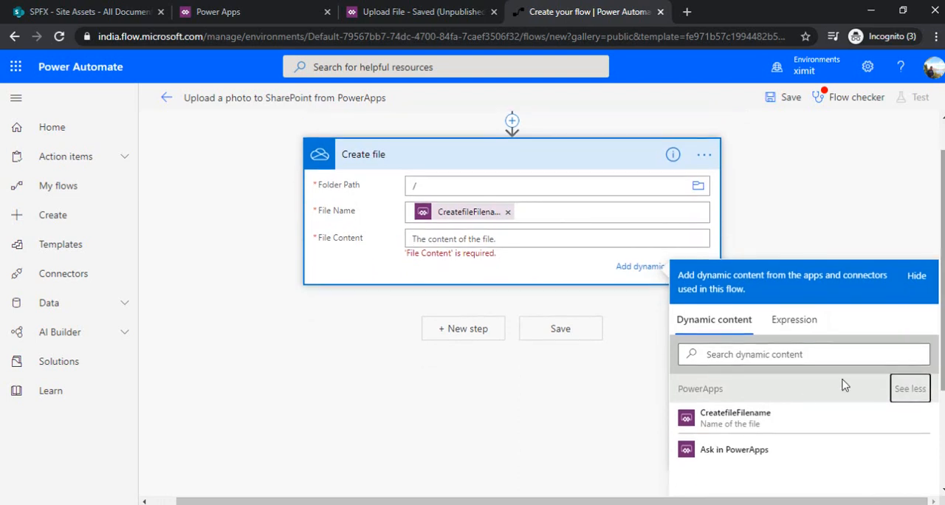
left_click(734, 452)
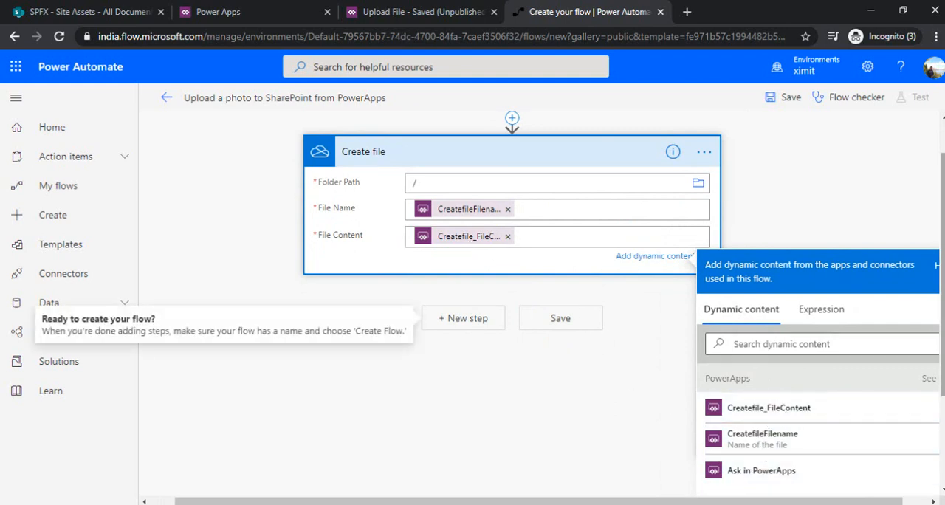
Step: Insert a Data Operation Compose action between the PowerApps trigger and the Create file action
left_click_drag(943, 303, 943, 269)
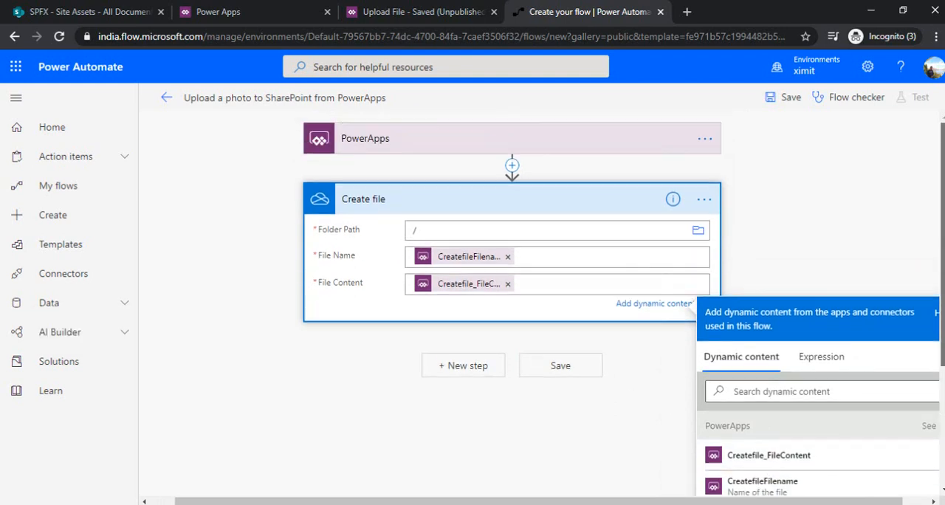
left_click(512, 167)
left_click(539, 166)
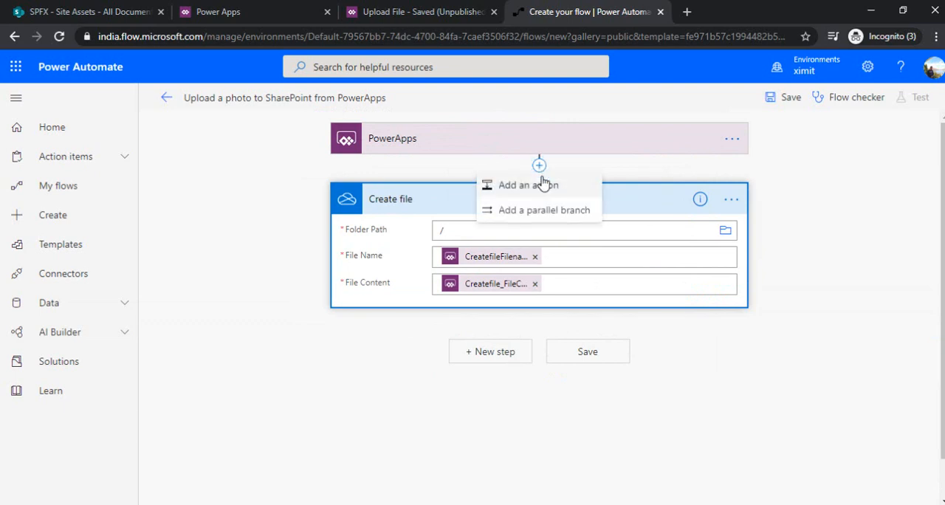
left_click(539, 186)
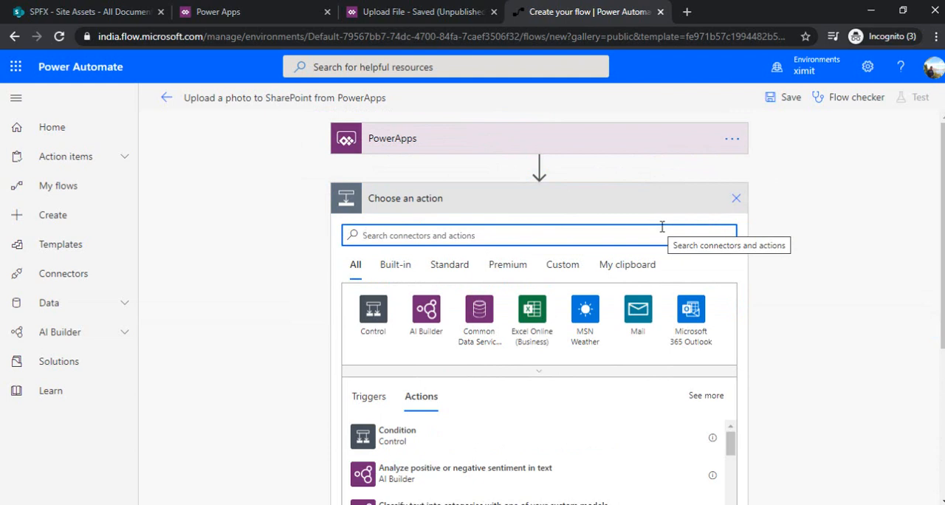
type("compose")
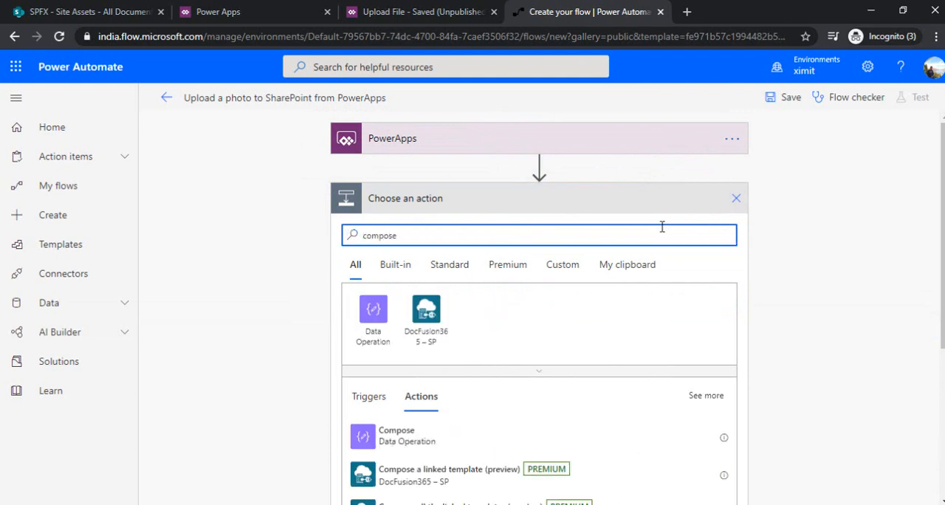
left_click(517, 430)
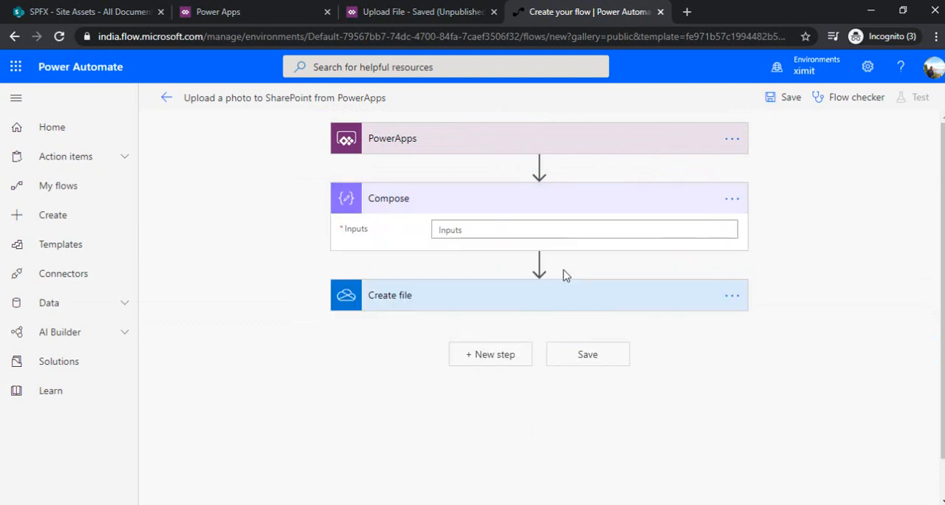
Step: Set the Compose inputs to an "<img src=" tag containing the Createfile_FileContent dynamic content and closed with "/>"
left_click(562, 235)
type("<img src=")
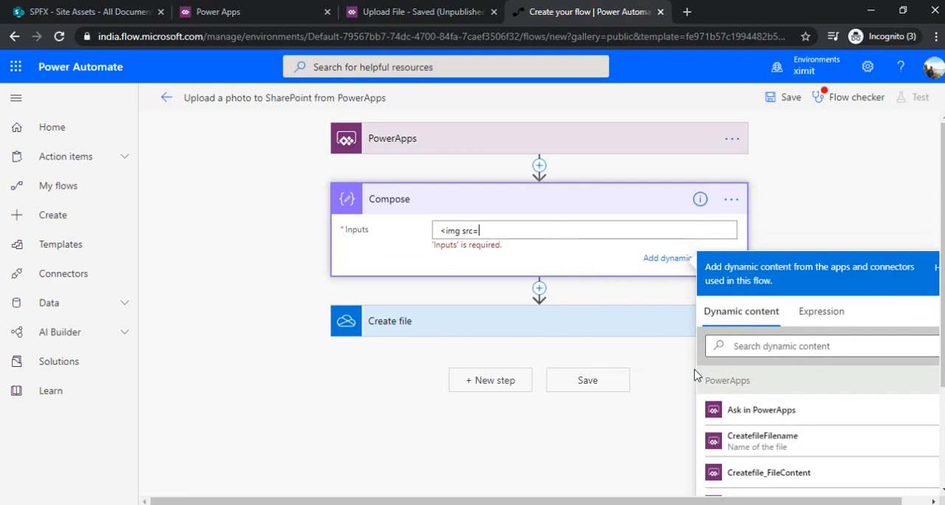
left_click(782, 480)
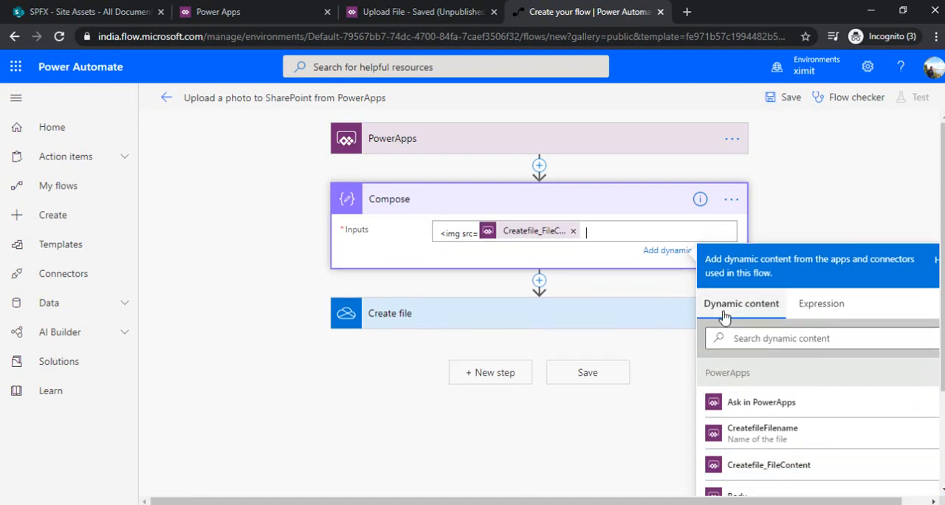
type("/>")
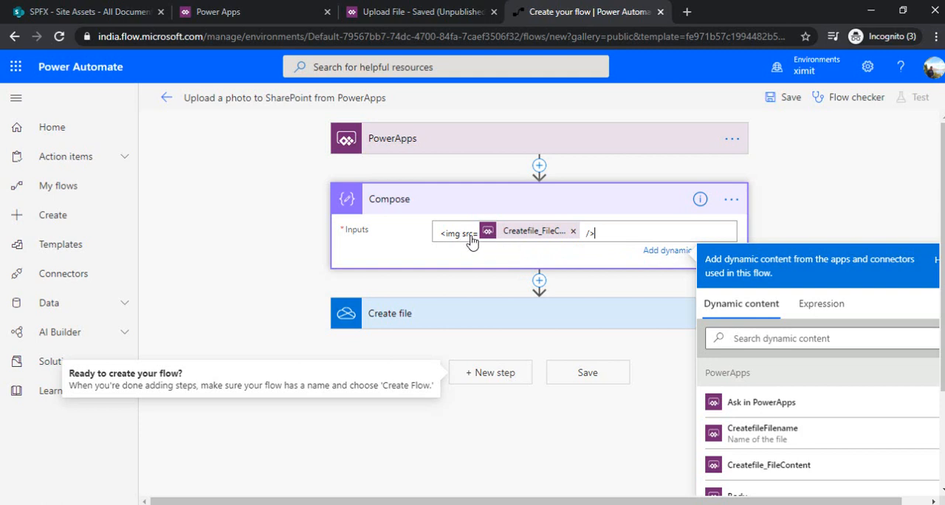
left_click(610, 205)
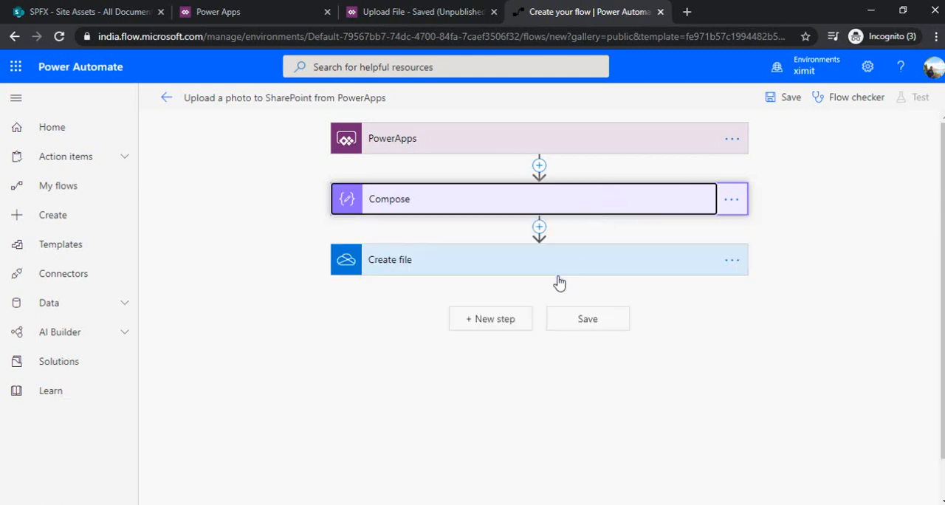
Step: Replace the Create file action's File Content with the Outputs dynamic content from Compose
left_click(497, 319)
left_click(477, 255)
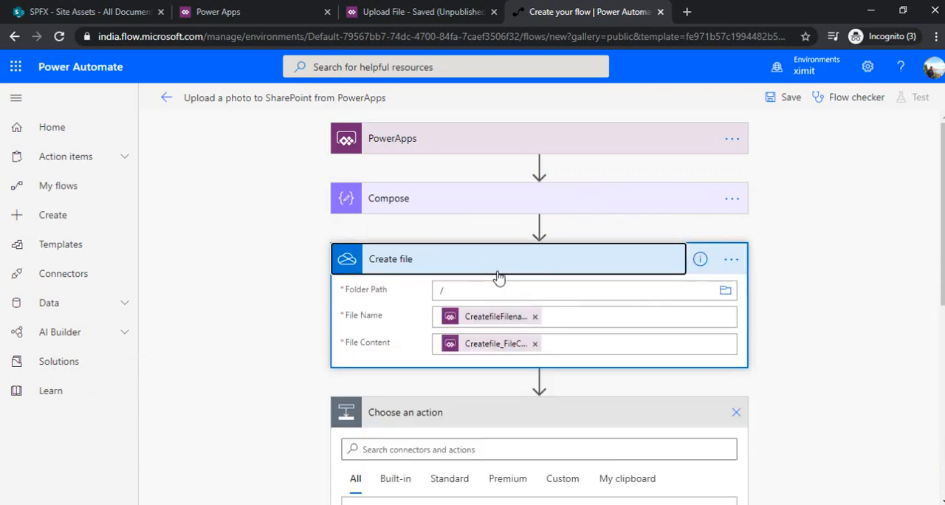
left_click(535, 344)
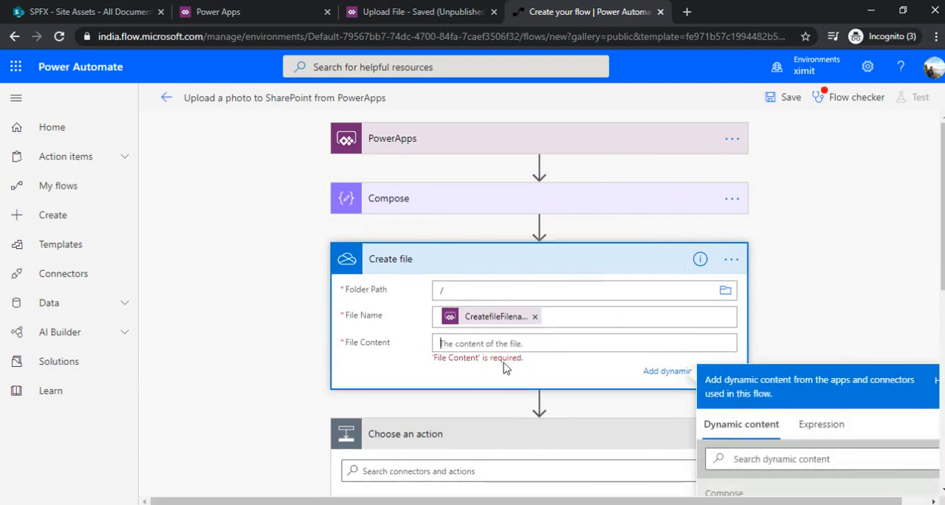
scroll(742, 439, "down", 2)
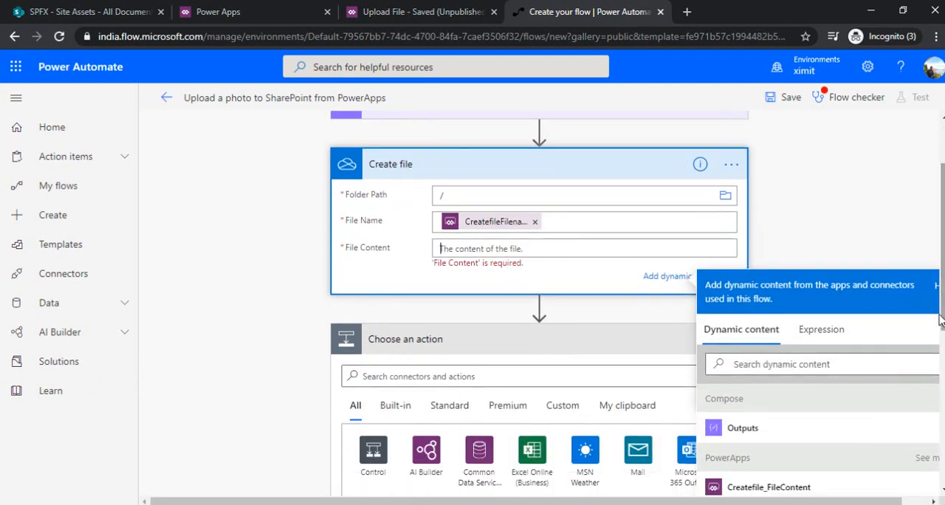
left_click(742, 429)
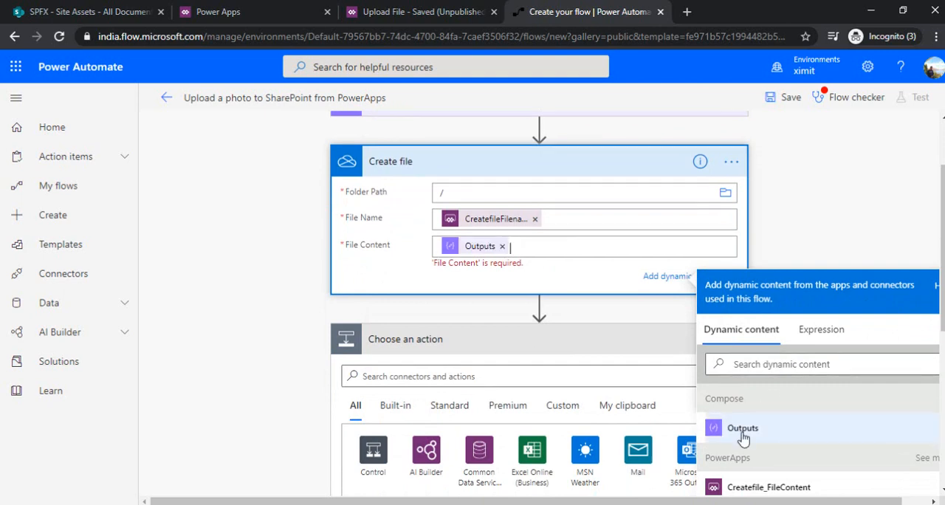
Step: Append .html to the CreatefileFilename content in the Create file action's File Name
left_click(570, 218)
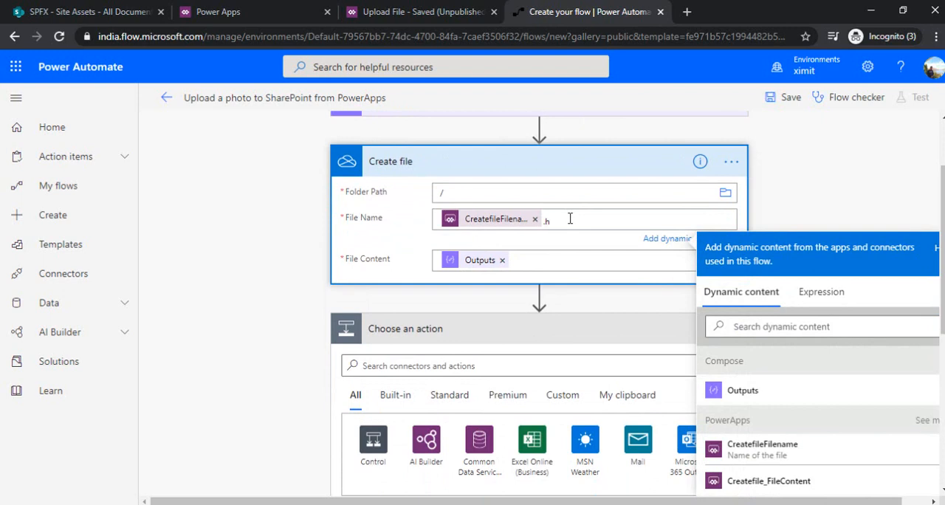
type(".html")
left_click(404, 213)
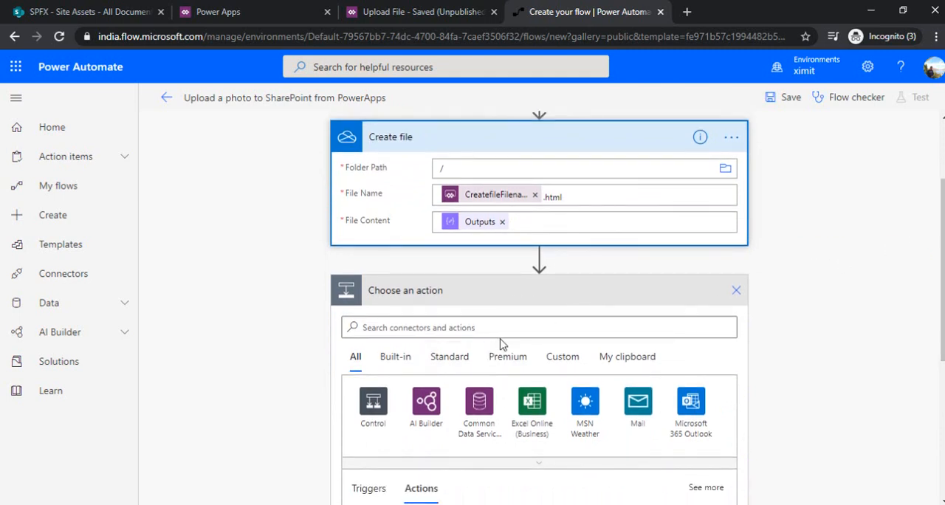
Step: Add the OneDrive for Business Convert file (preview) action after the Create file action
left_click(525, 329)
type("convert")
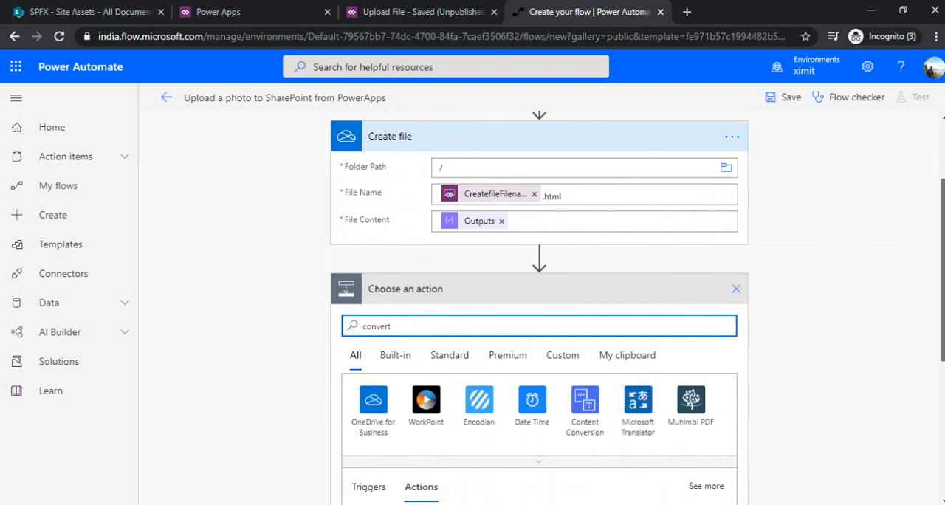
scroll(856, 268, "down", 2)
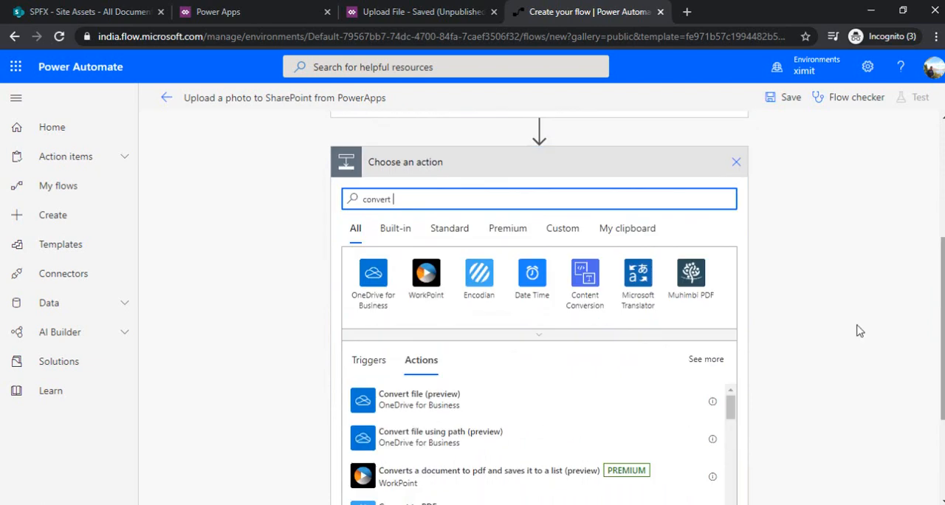
left_click(473, 403)
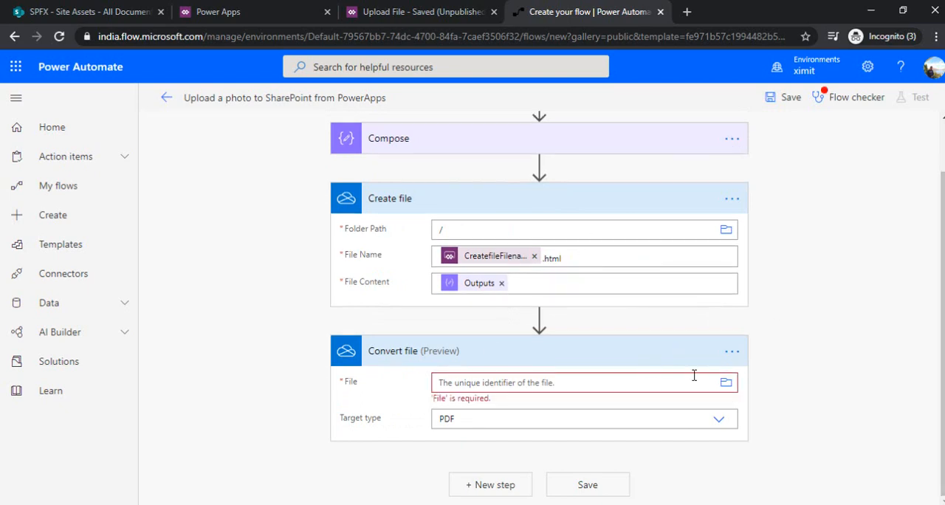
Step: Set the Convert file action's File to the Id dynamic content from Create file
left_click(725, 383)
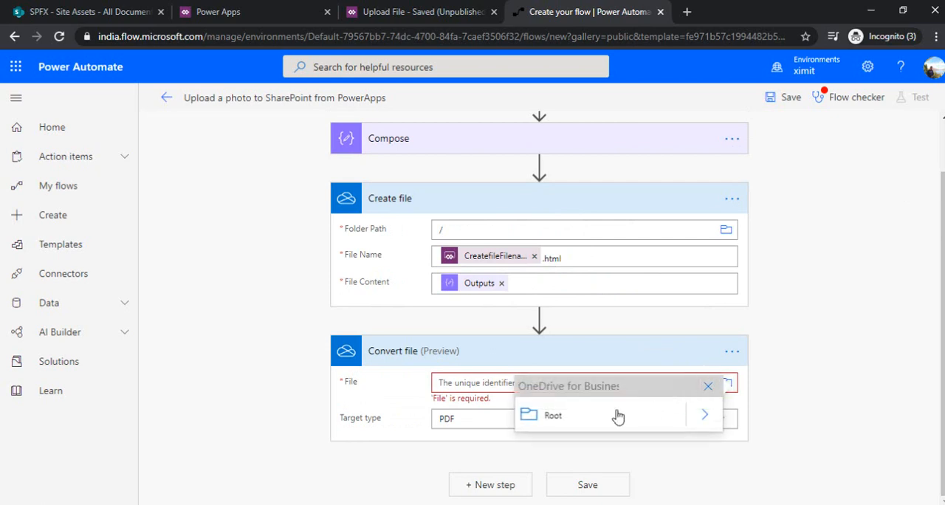
left_click(481, 387)
scroll(742, 421, "down", 2)
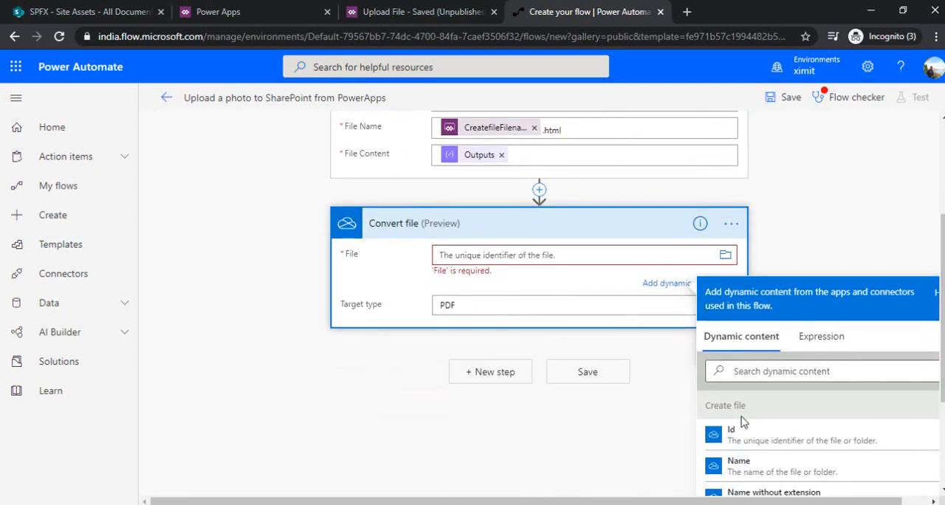
left_click(742, 435)
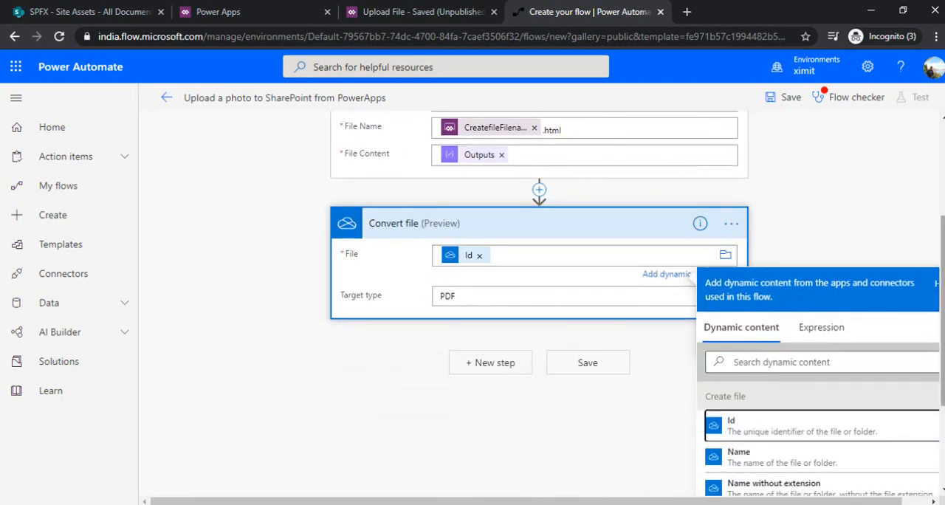
scroll(476, 126, "up", 1)
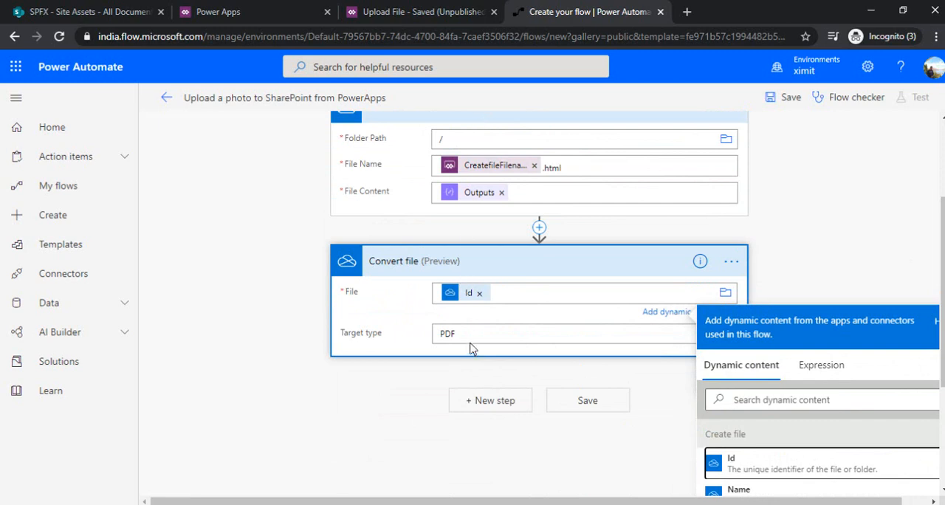
left_click(415, 342)
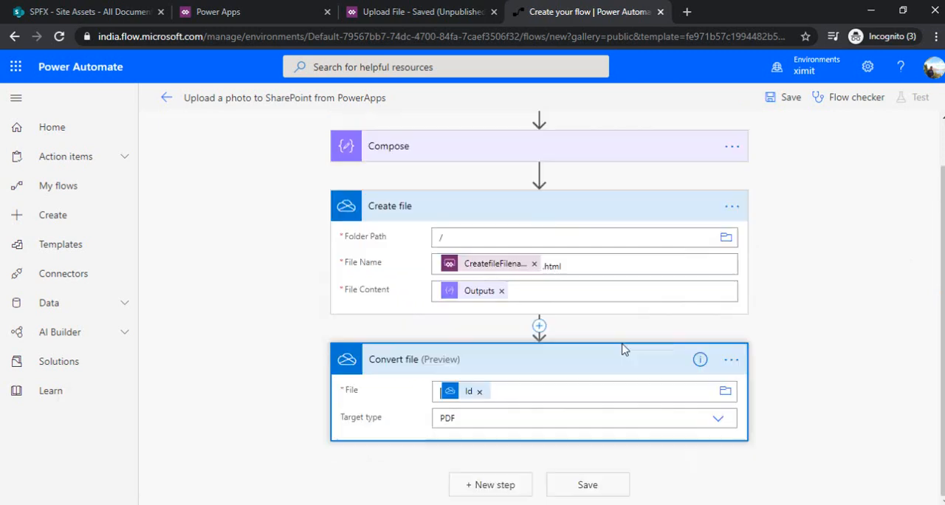
Step: Set the Convert file action's target type to JPG
left_click(719, 420)
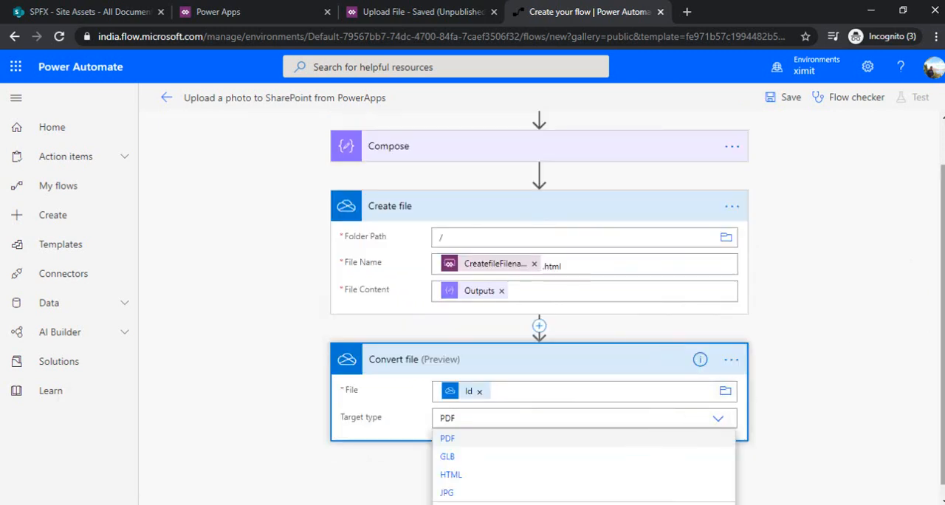
left_click_drag(942, 321, 865, 372)
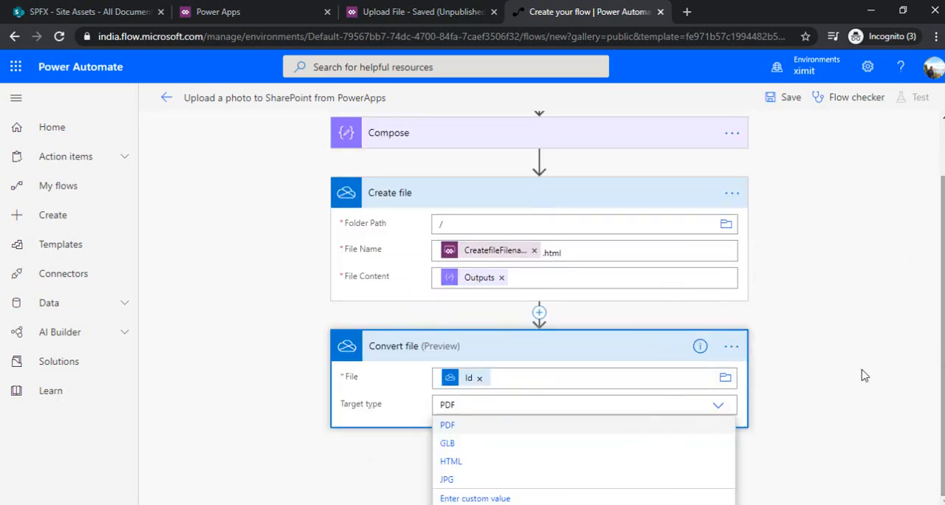
left_click(517, 477)
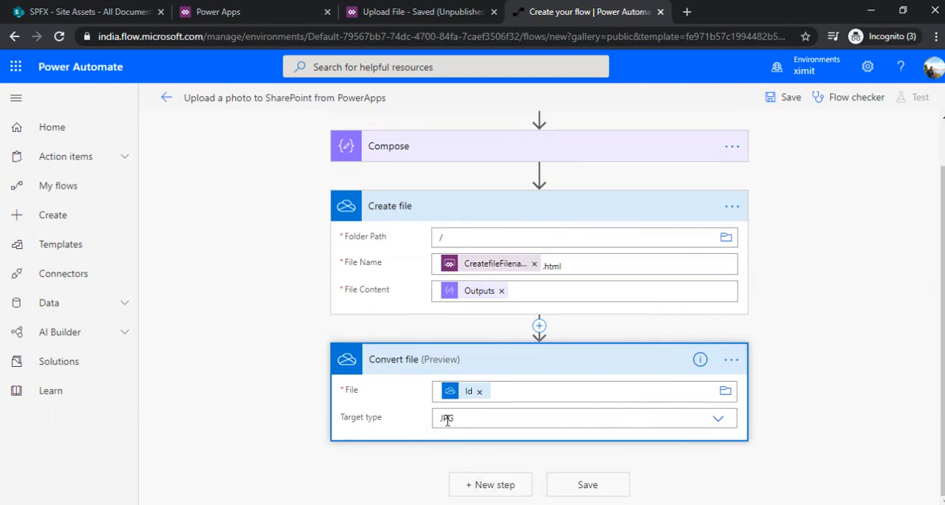
Step: Add a new step after Convert file with the SharePoint Create file action
left_click(490, 484)
scroll(890, 316, "down", 1)
type("cr")
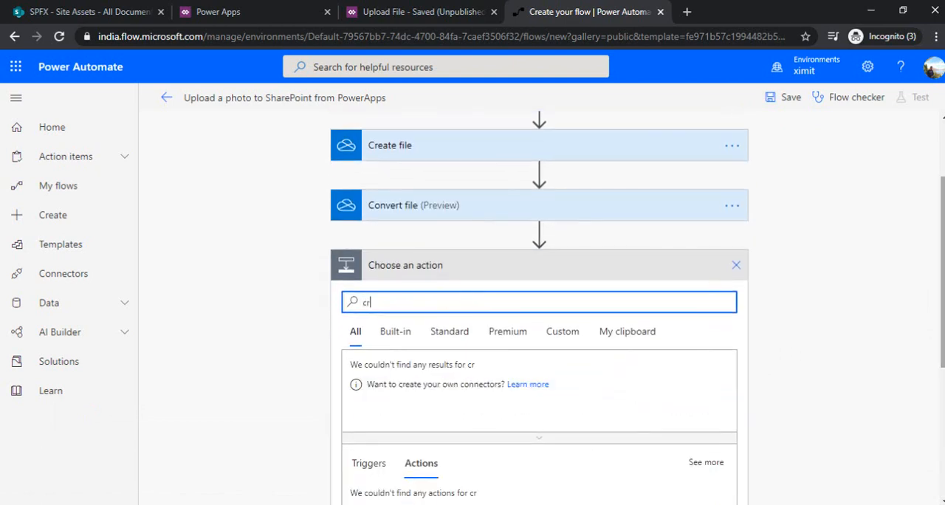
type("eate file")
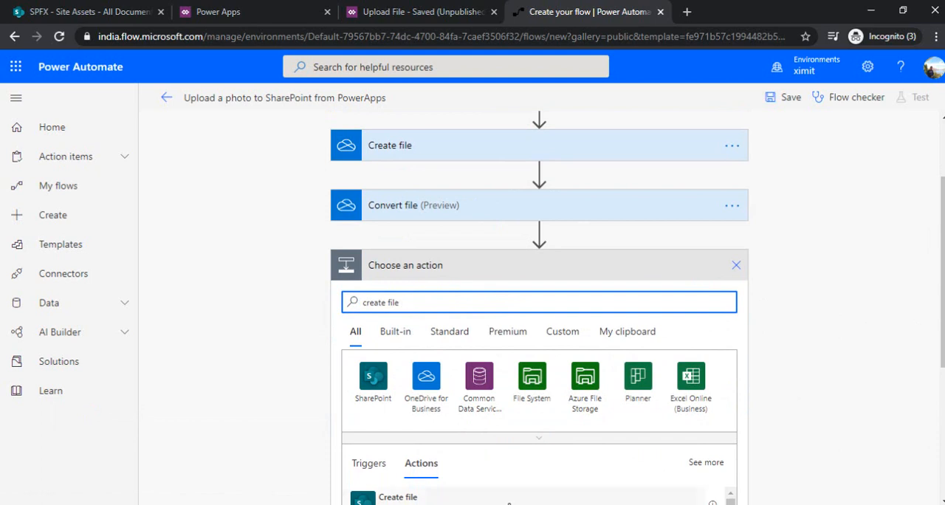
left_click(521, 498)
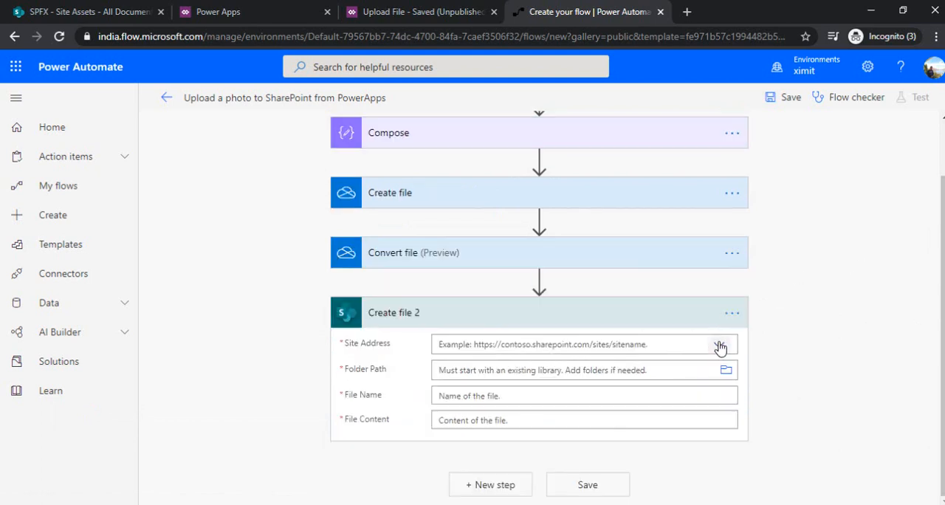
Step: Set the SharePoint Create file action's site address to the SPFX site and its folder path to /SiteAssets
left_click(720, 347)
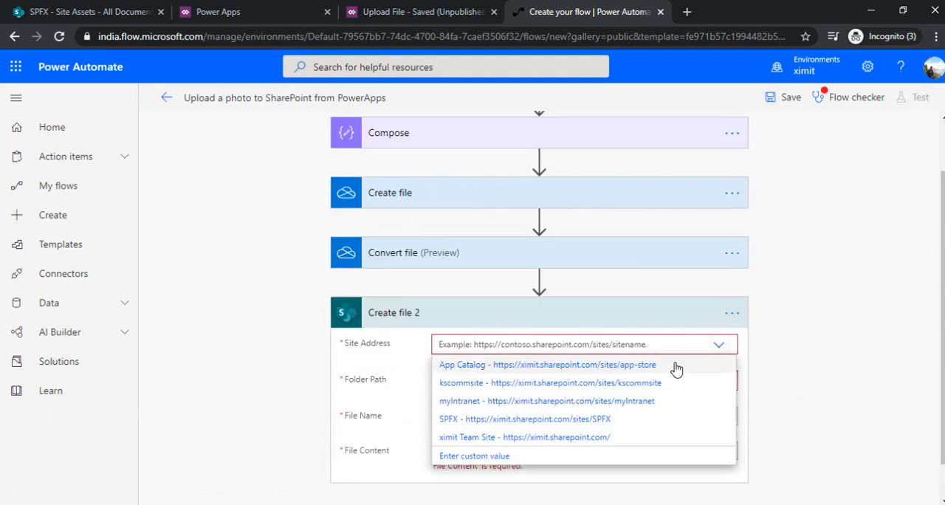
left_click(608, 422)
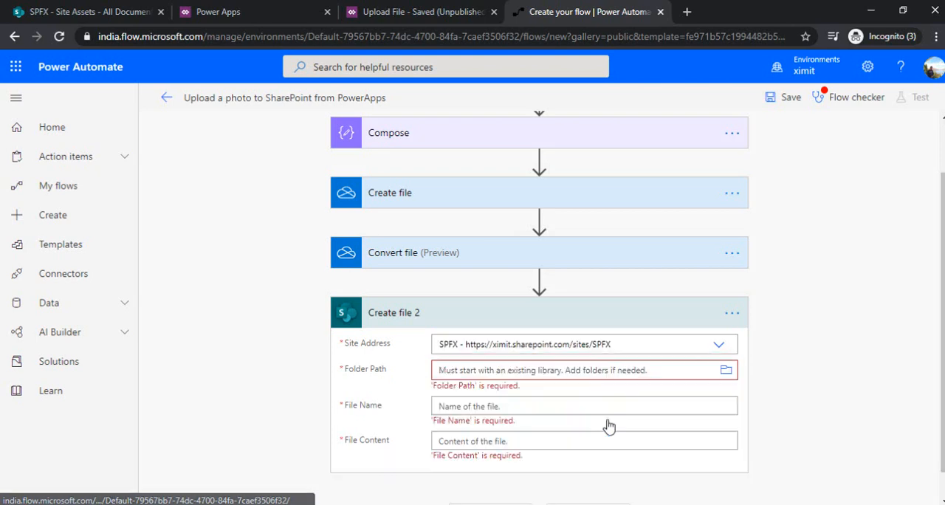
left_click(725, 373)
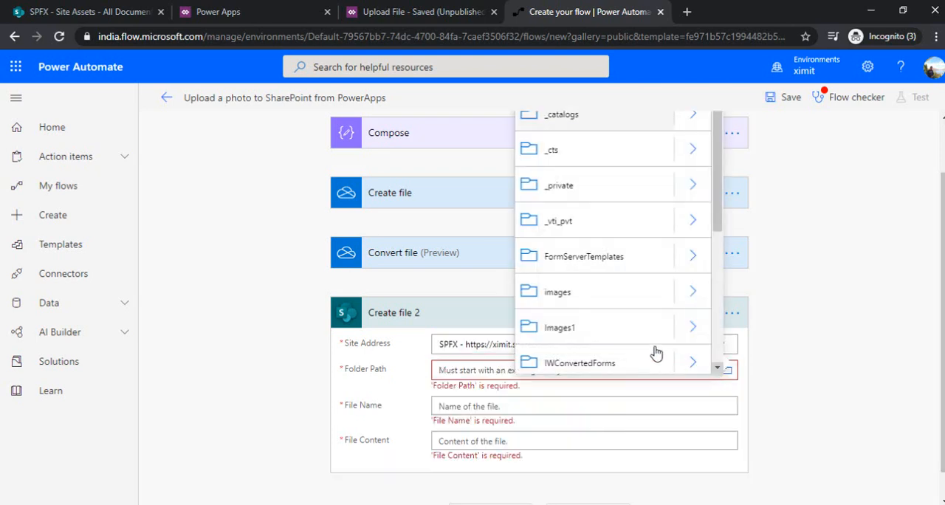
left_click_drag(718, 223, 709, 355)
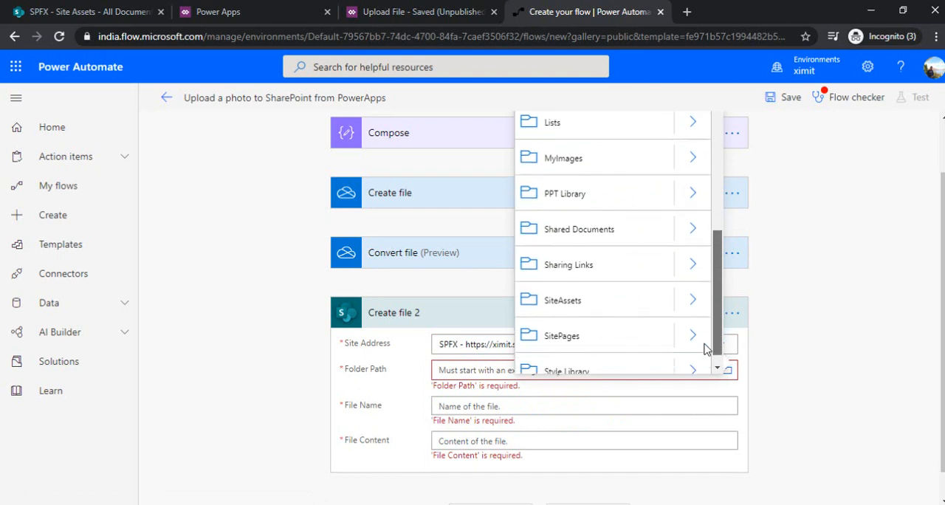
left_click(555, 295)
scroll(902, 295, "down", 2)
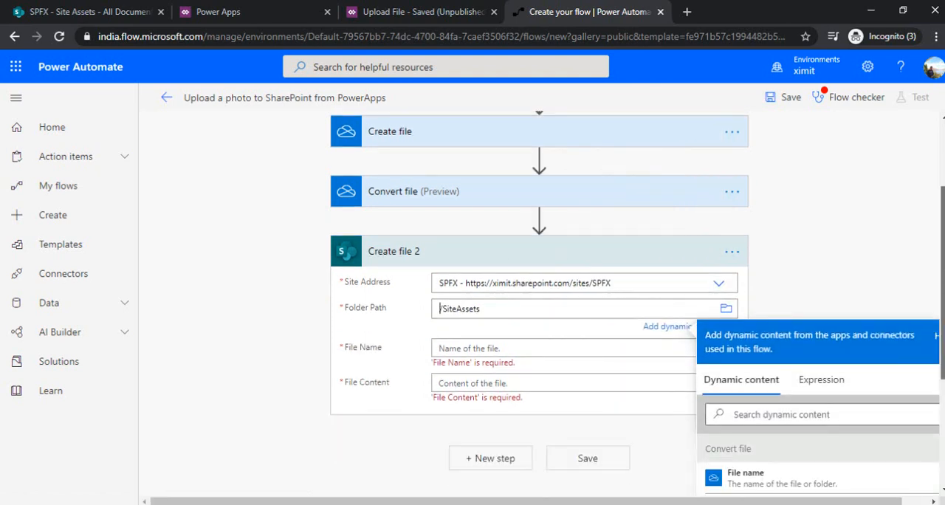
Step: Set the SharePoint Create file action's File Name and File Content to Convert file's File name and File content outputs
left_click(563, 286)
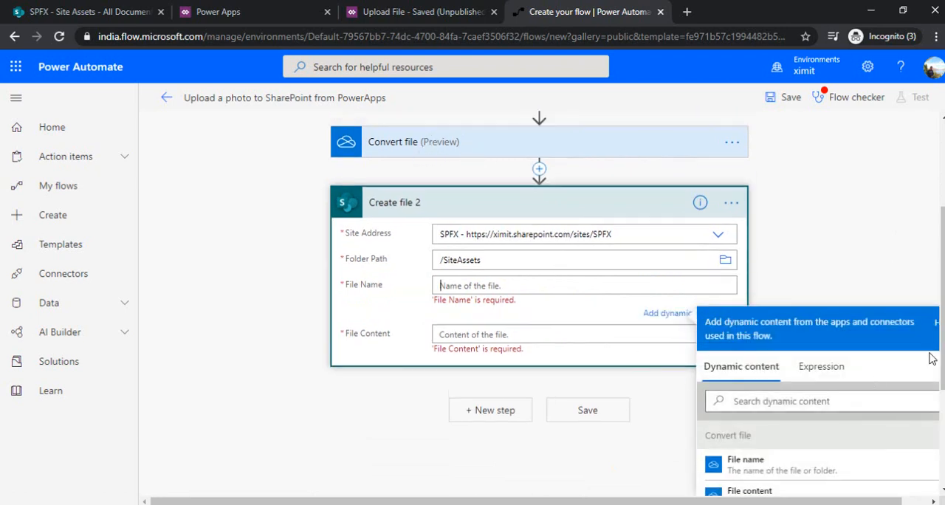
left_click(768, 467)
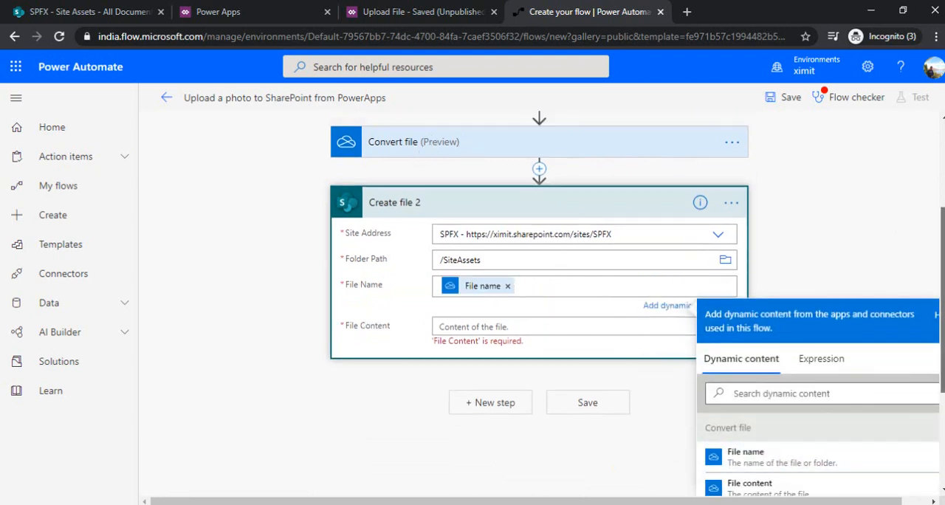
scroll(894, 333, "down", 2)
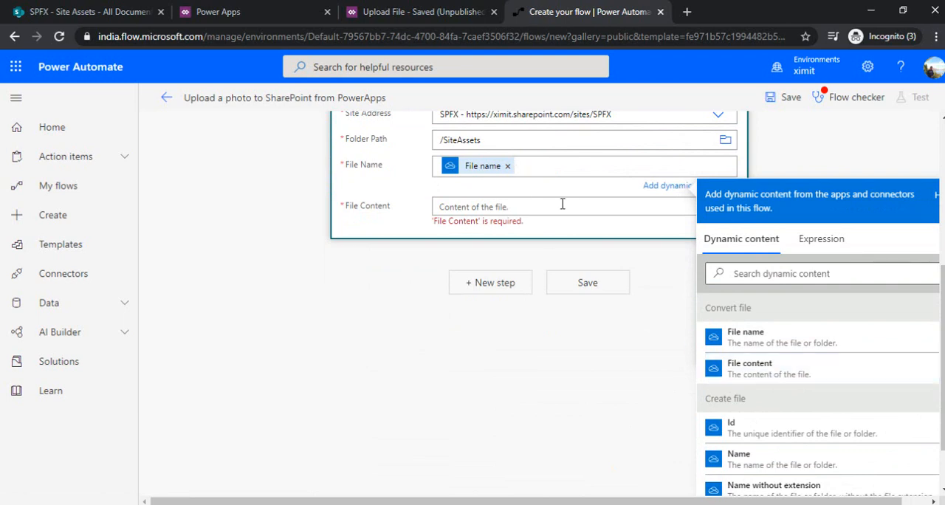
left_click(789, 426)
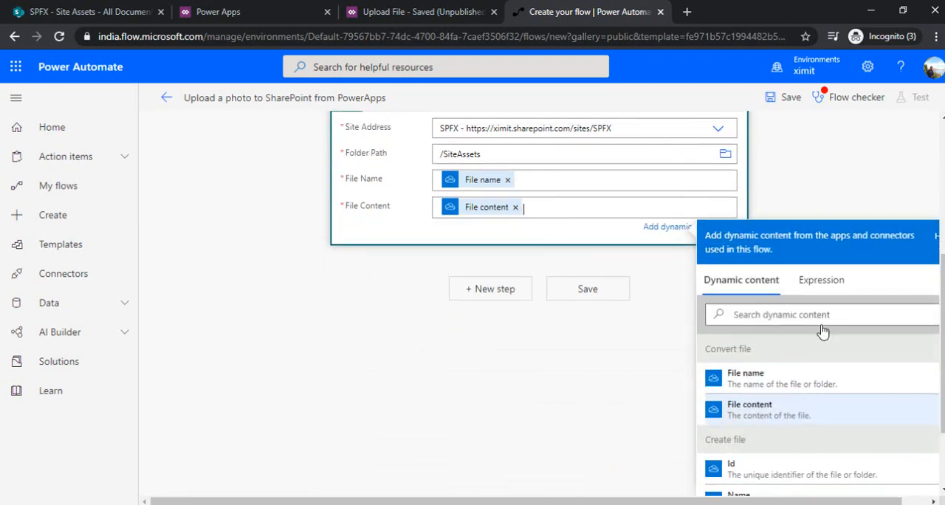
Step: Save the flow with its configured SharePoint Create file action
scroll(539, 295, "up", 5)
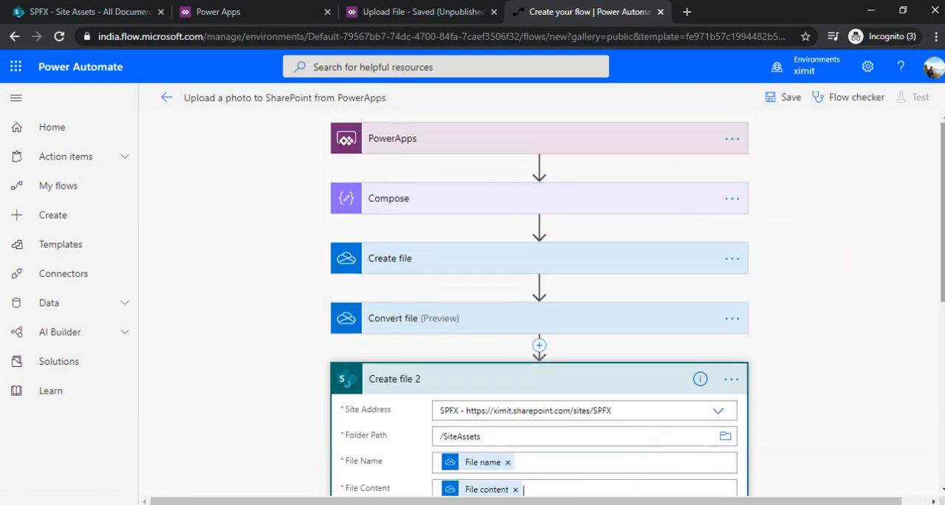
left_click(789, 104)
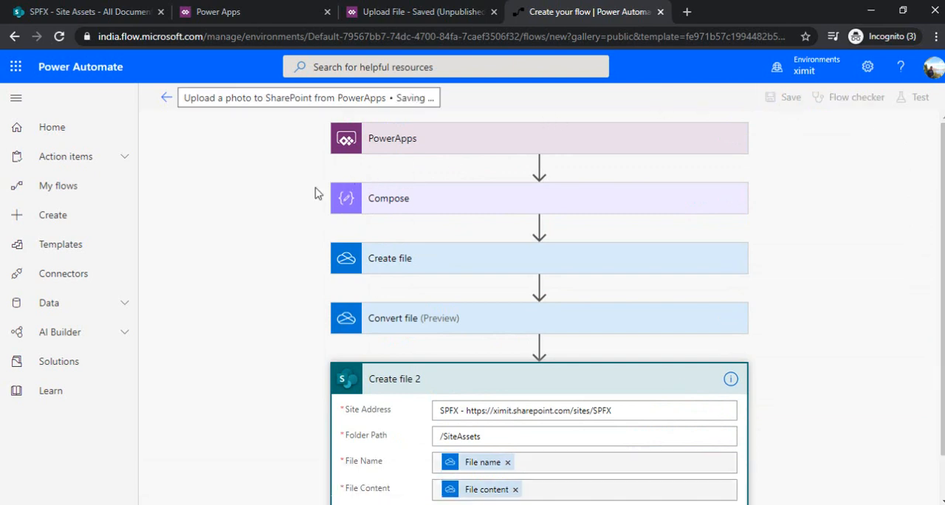
left_click(472, 383)
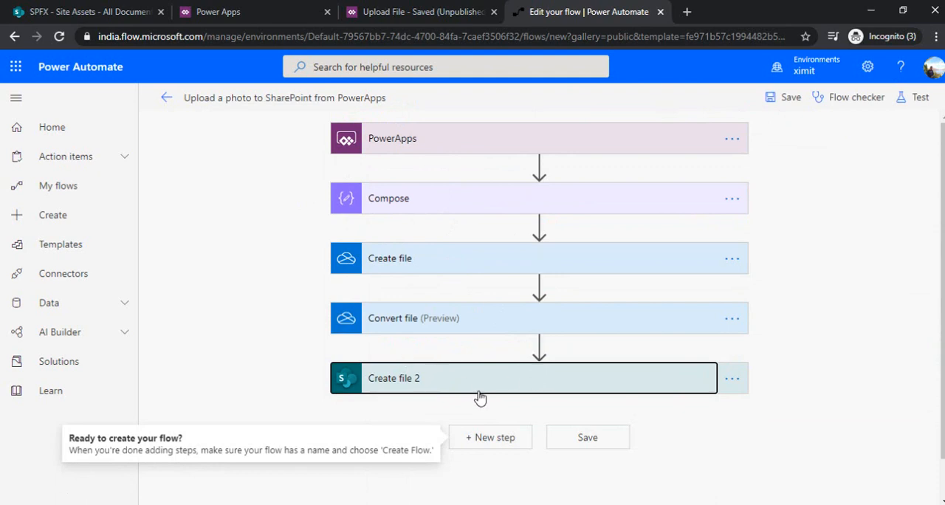
Step: Rename the flow as Demo 2 and save it
left_click(231, 97)
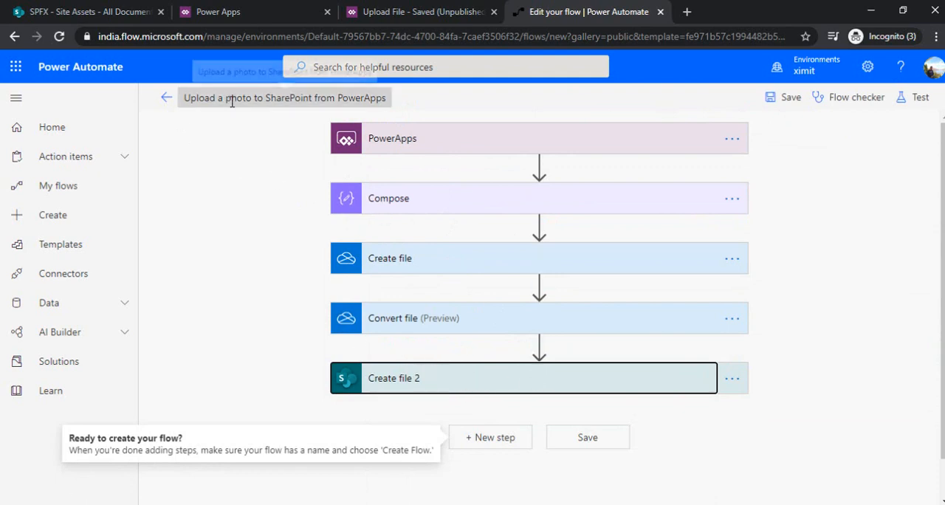
key("ctrl+a")
type("D")
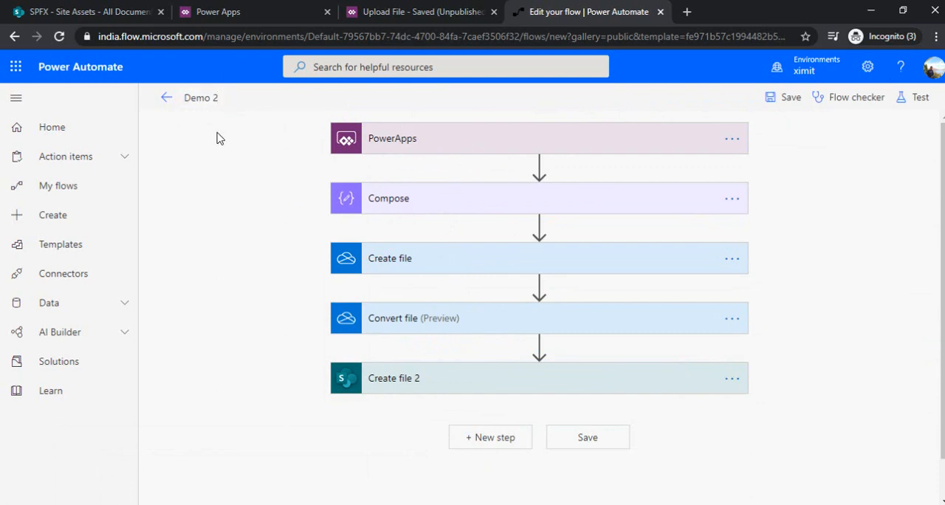
left_click(775, 98)
Step: Switch to the Upload File app in Power Apps, set Screen1's OnVisible to Demo2.Run(AddMediaButton1.FileName,JSON(UploadedImage1.Image,JSONFormat.IncludeBinaryData)) and save
left_click(255, 6)
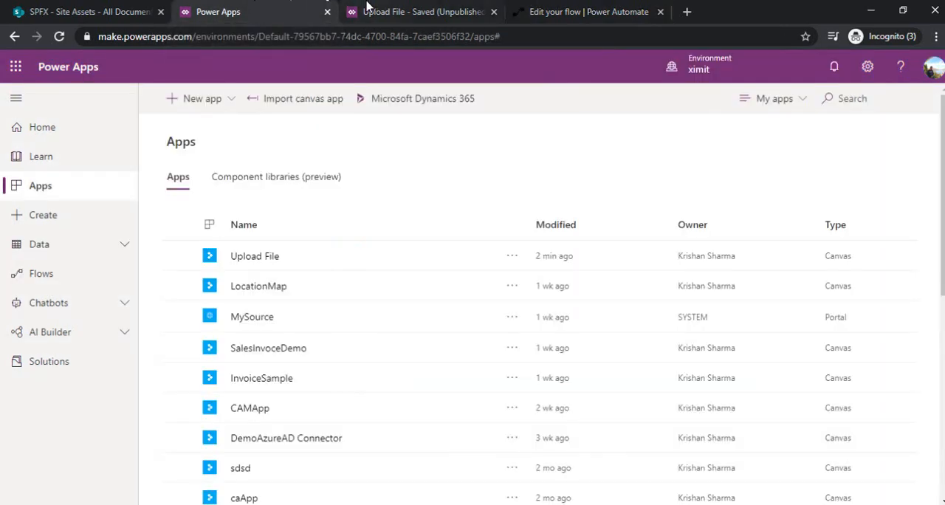
left_click(377, 12)
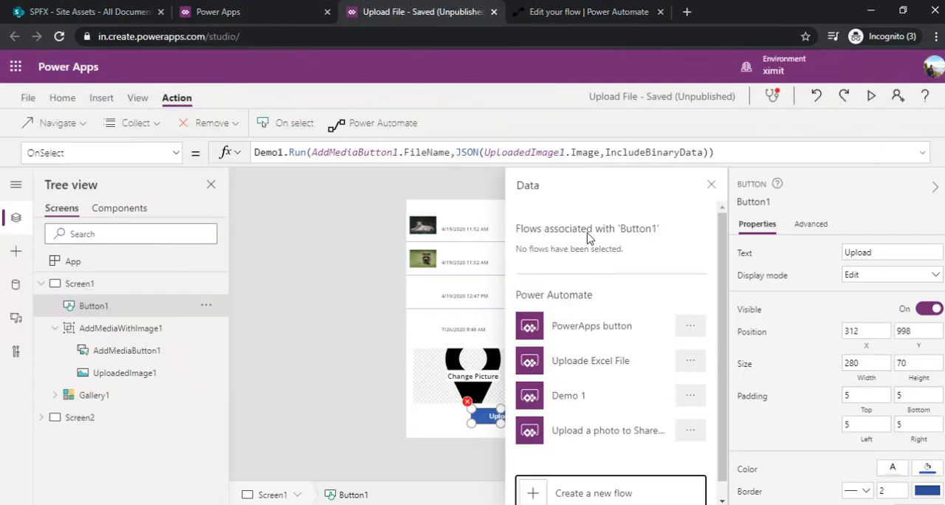
scroll(709, 347, "down", 1)
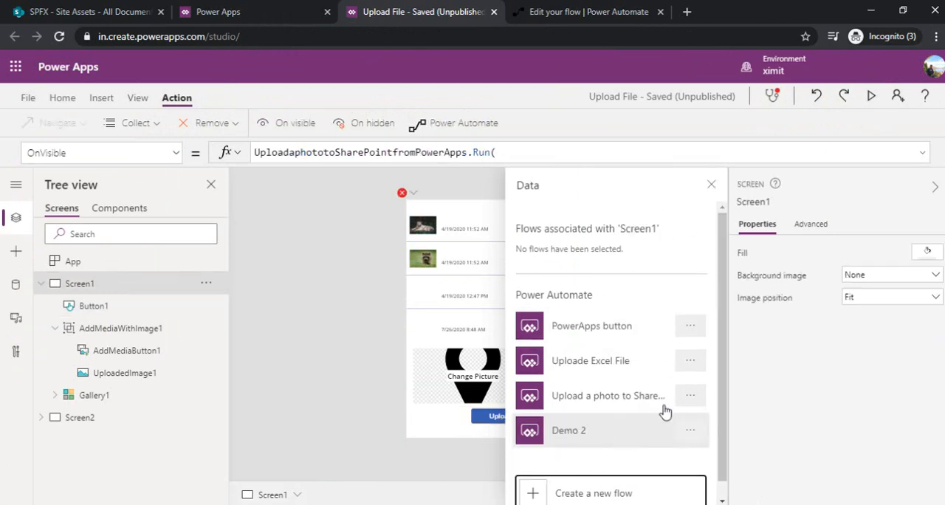
scroll(611, 418, "down", 1)
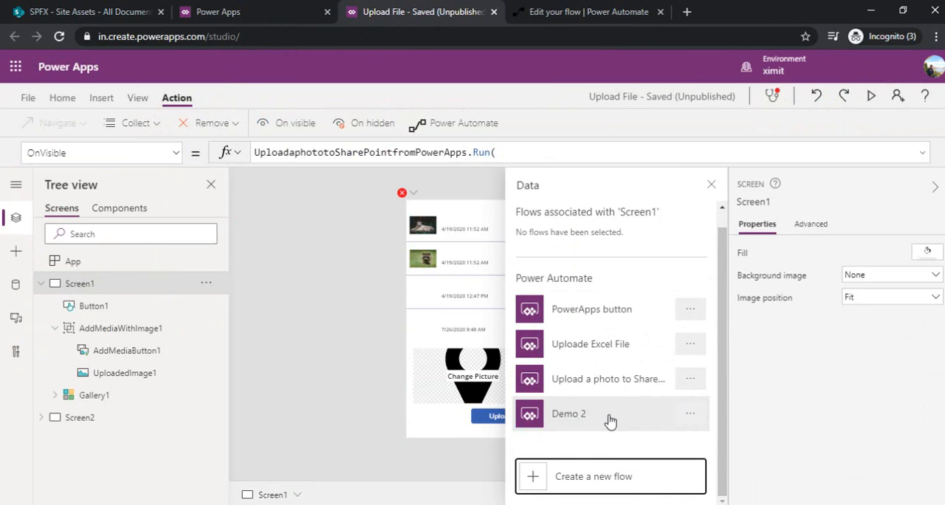
left_click(609, 419)
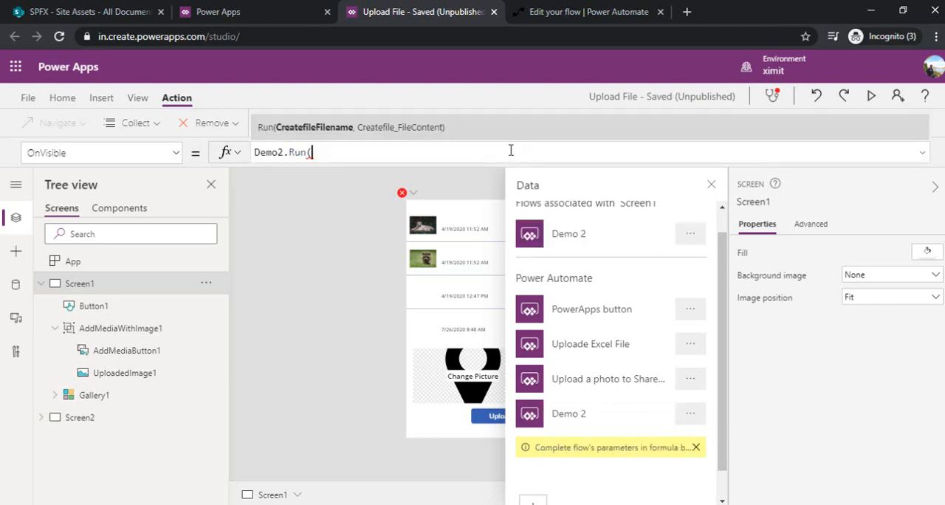
type("AddMediaButton1.FileName,JSON(UploadedImage1.Image,JSONFormat.IncludeBinaryData))")
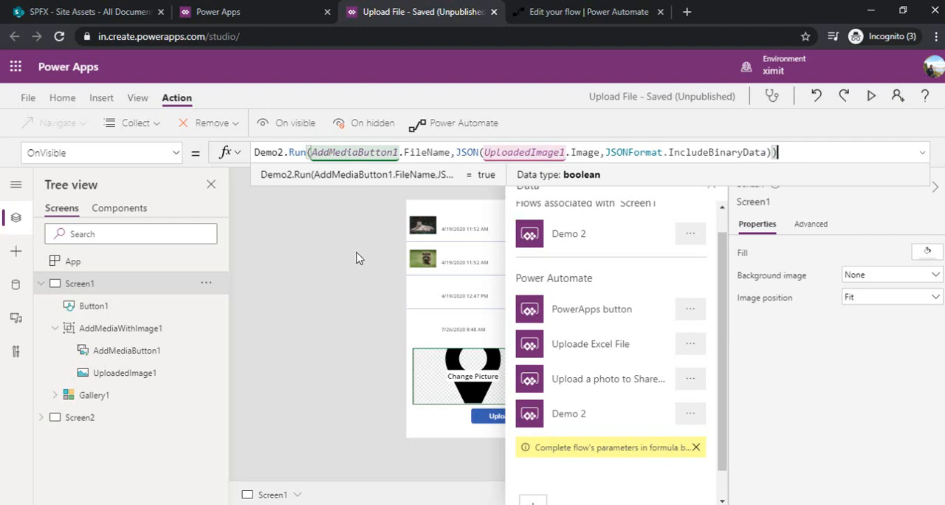
key("ctrl+s")
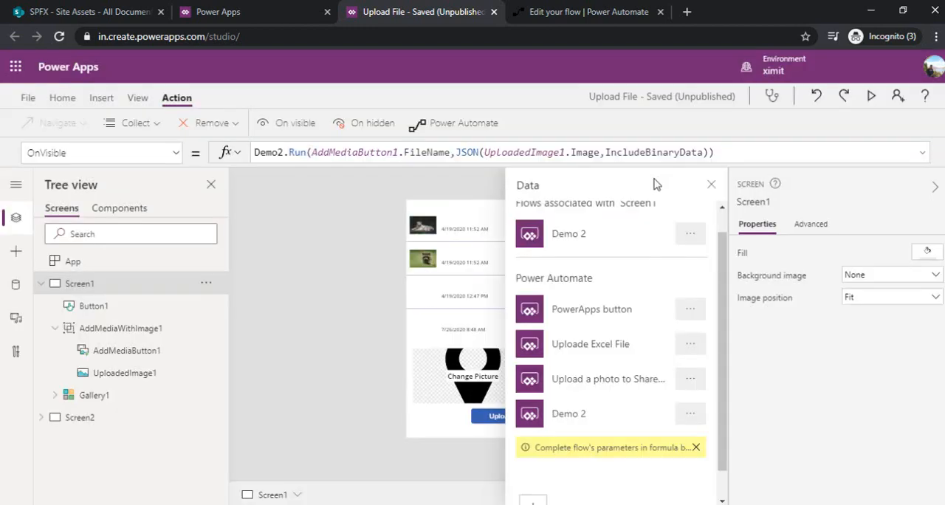
Step: Preview the app and upload the Office 365 logo picture with it
left_click(867, 98)
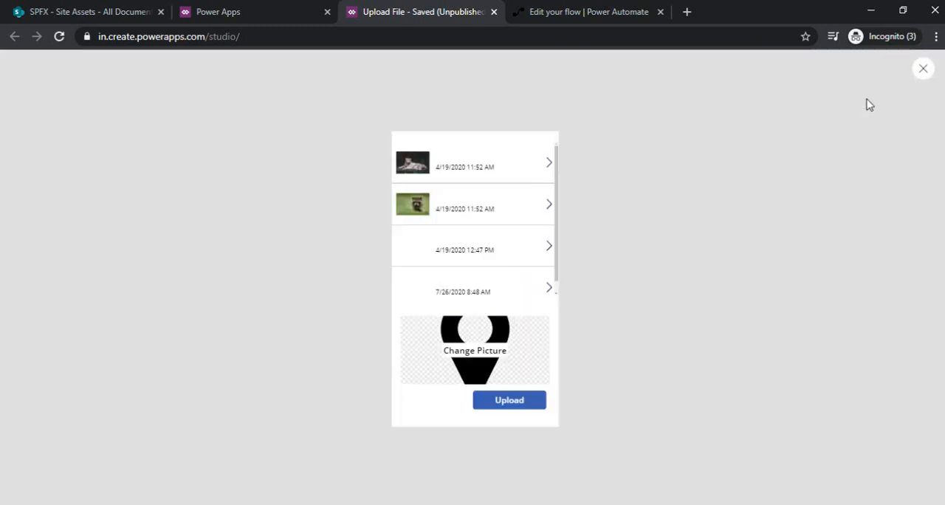
left_click(491, 391)
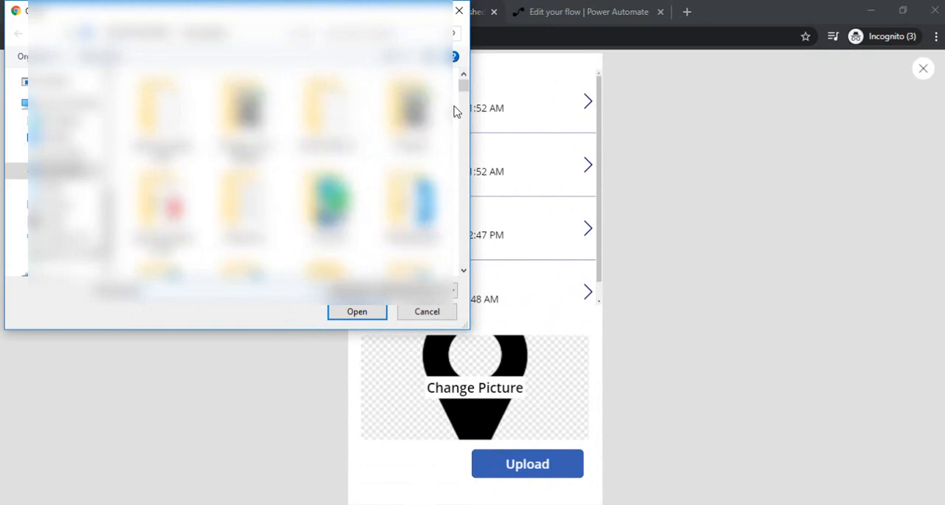
left_click(464, 273)
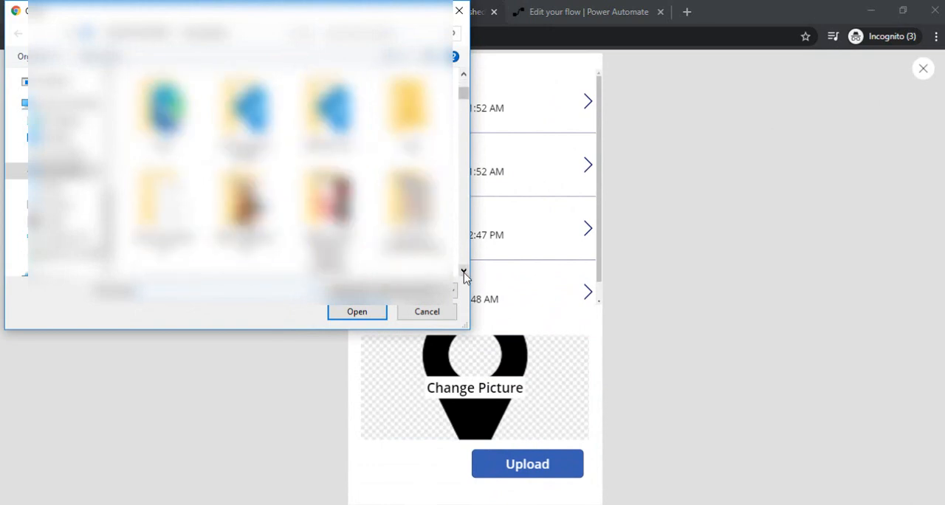
left_click(464, 272)
left_click(464, 272)
left_click(463, 272)
left_click(463, 273)
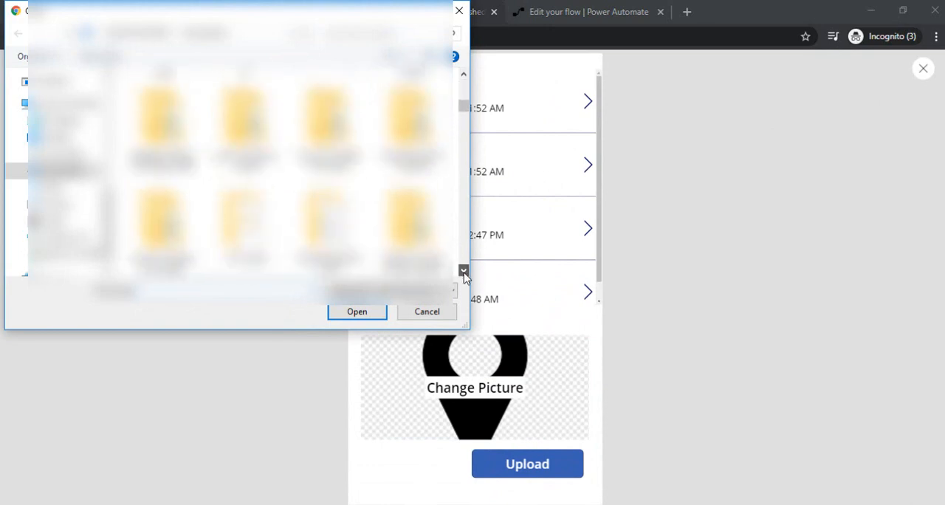
left_click(464, 273)
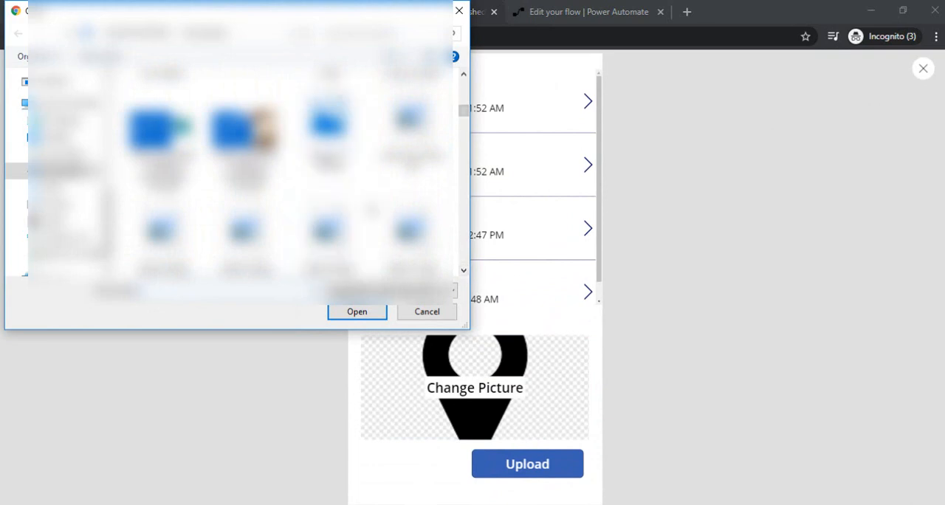
left_click(464, 270)
left_click(464, 270)
left_click(464, 271)
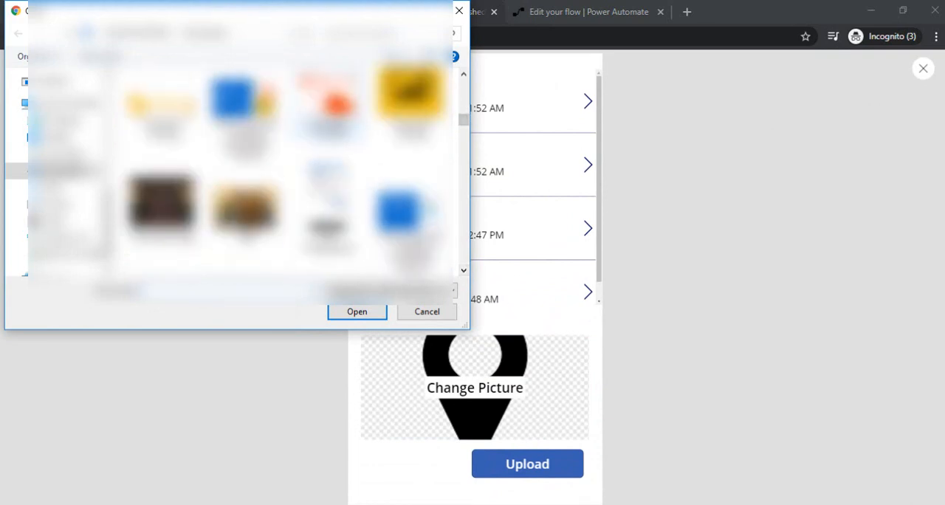
double_click(330, 111)
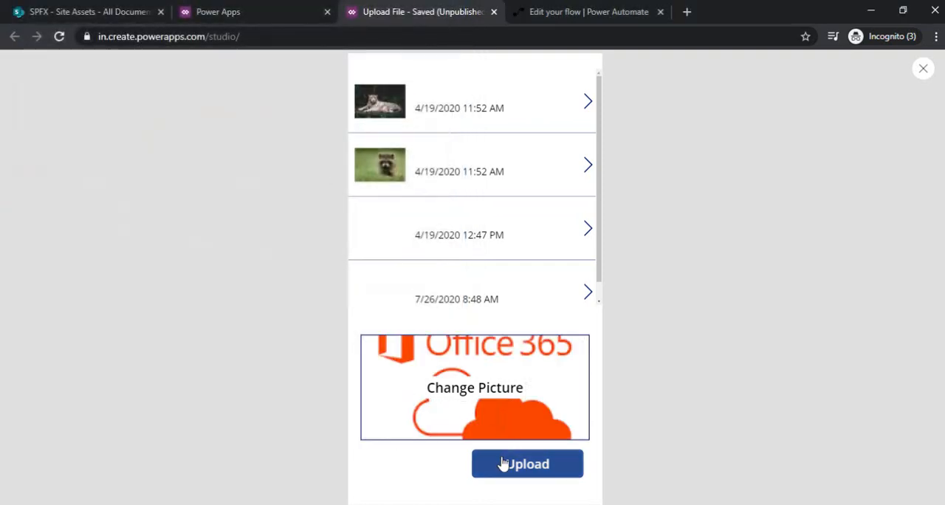
left_click(502, 464)
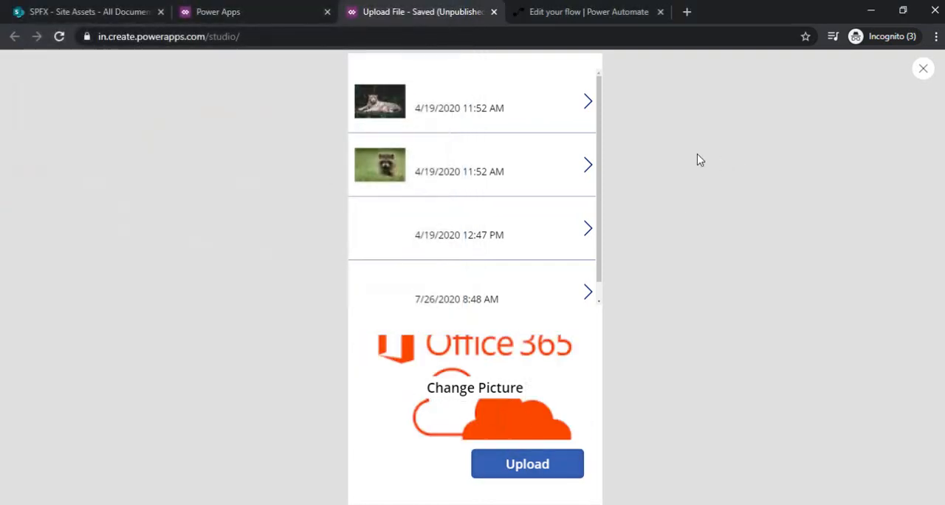
Step: Switch to Power Automate, refresh the Demo 2 flow's run history and open its latest run
left_click(561, 11)
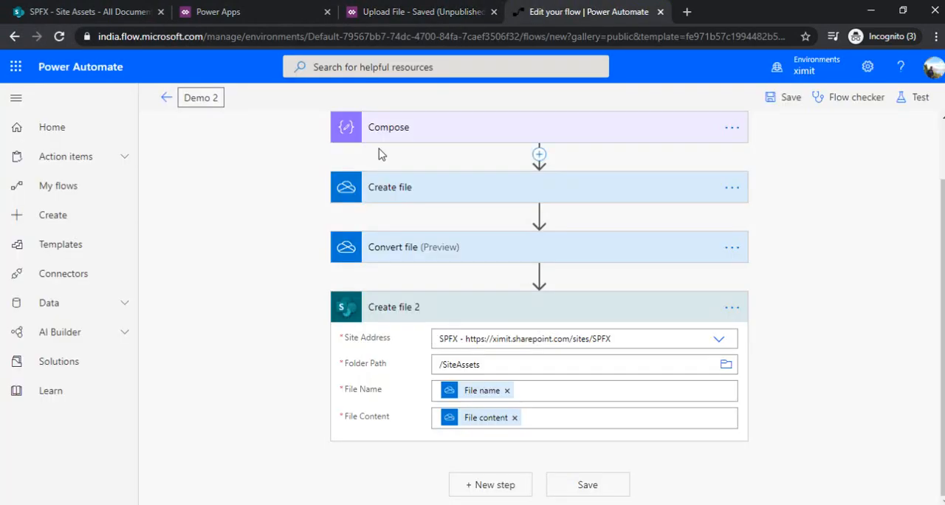
left_click(168, 98)
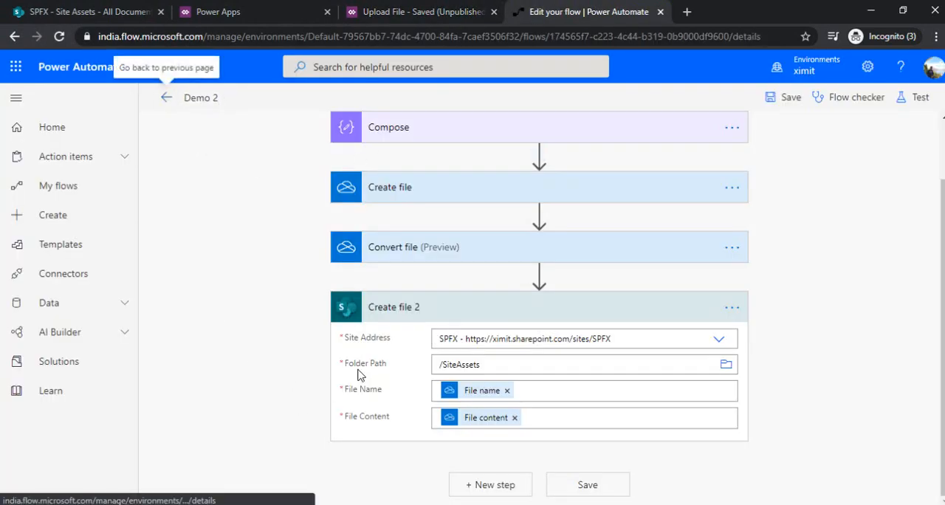
scroll(531, 408, "down", 1)
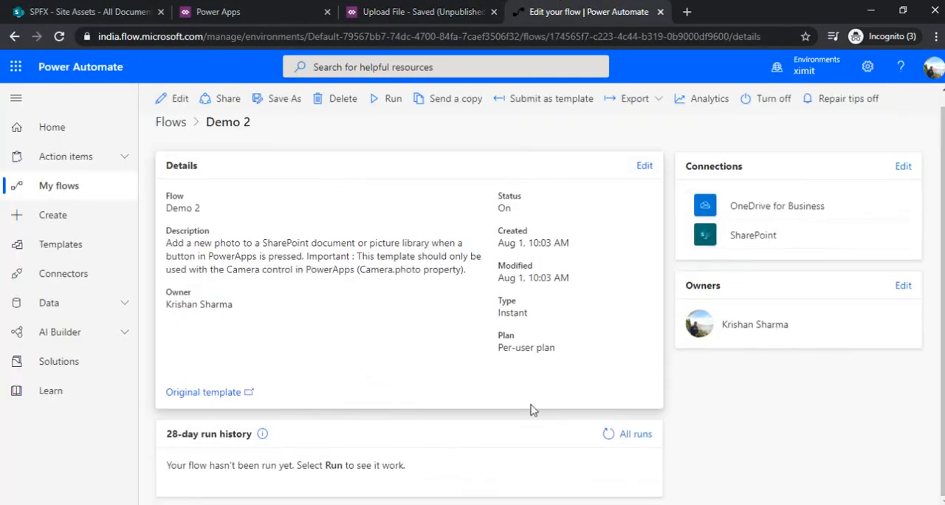
left_click(607, 436)
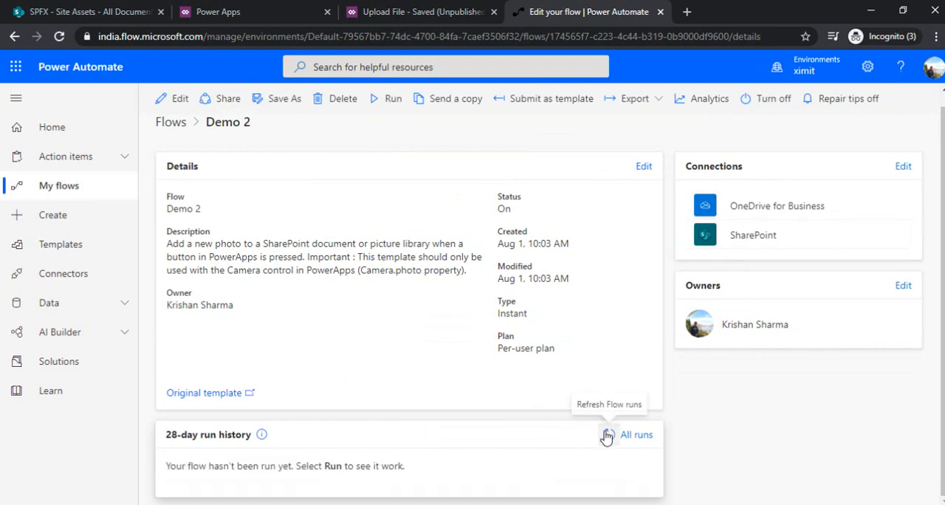
left_click(607, 437)
left_click(607, 436)
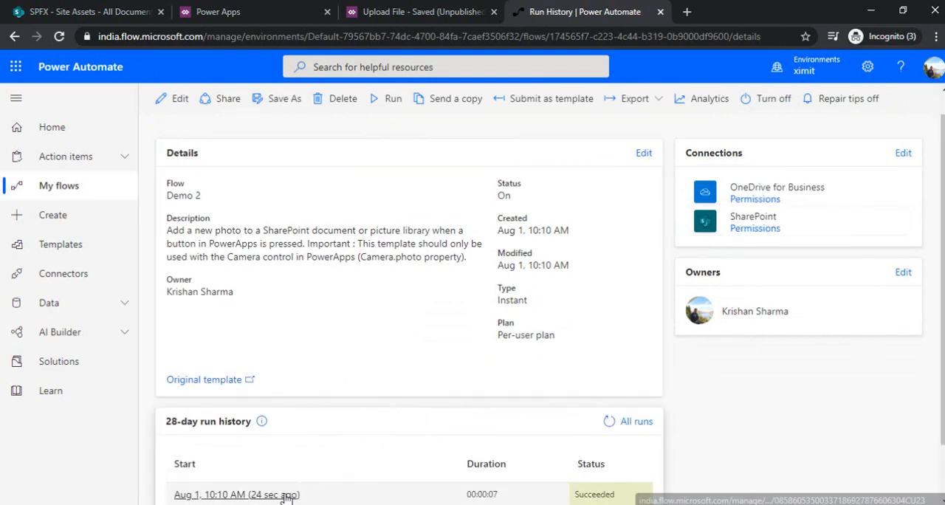
left_click(285, 495)
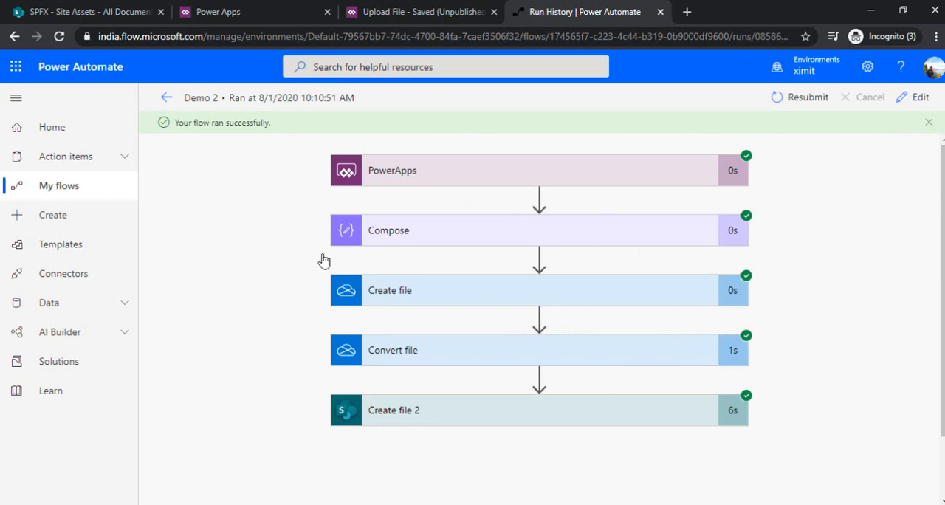
Step: Switch to the SharePoint Site Assets library, refresh it and open the converted file download (11).png.jpg
left_click(104, 9)
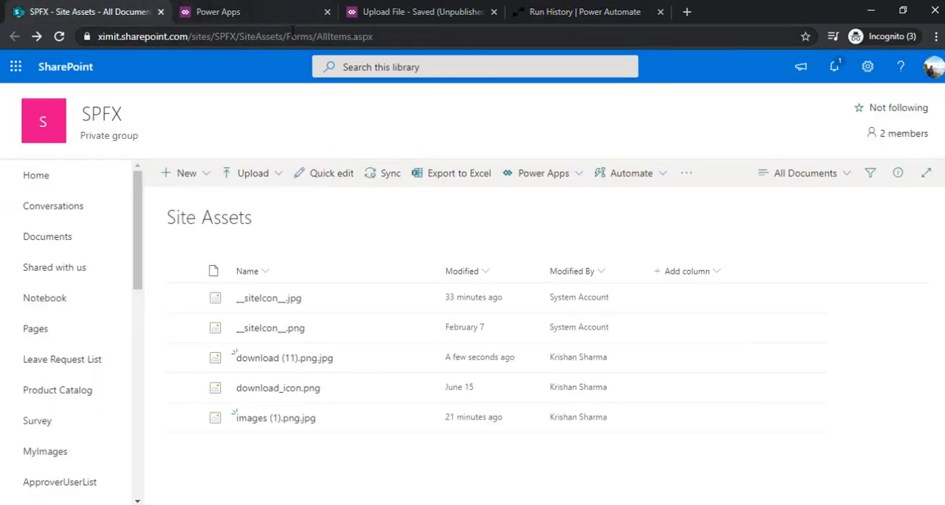
key("F5")
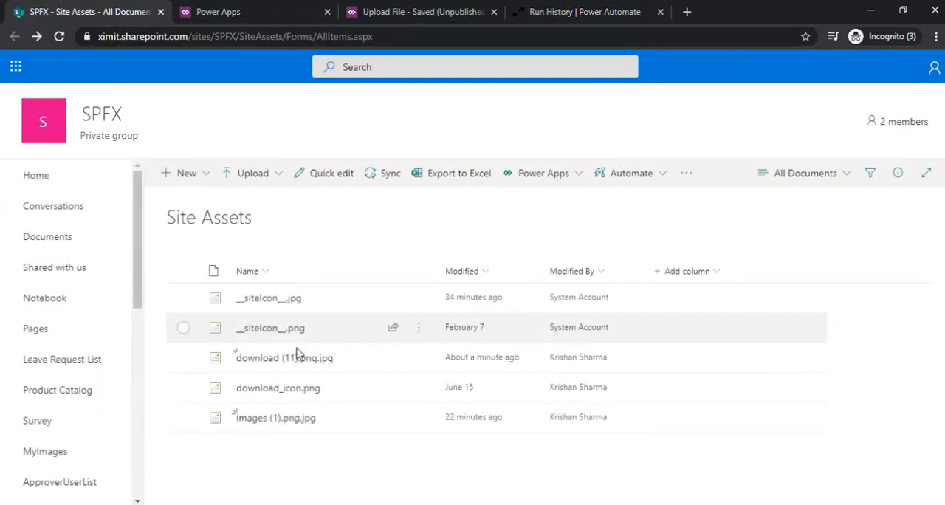
mouse_move(300, 361)
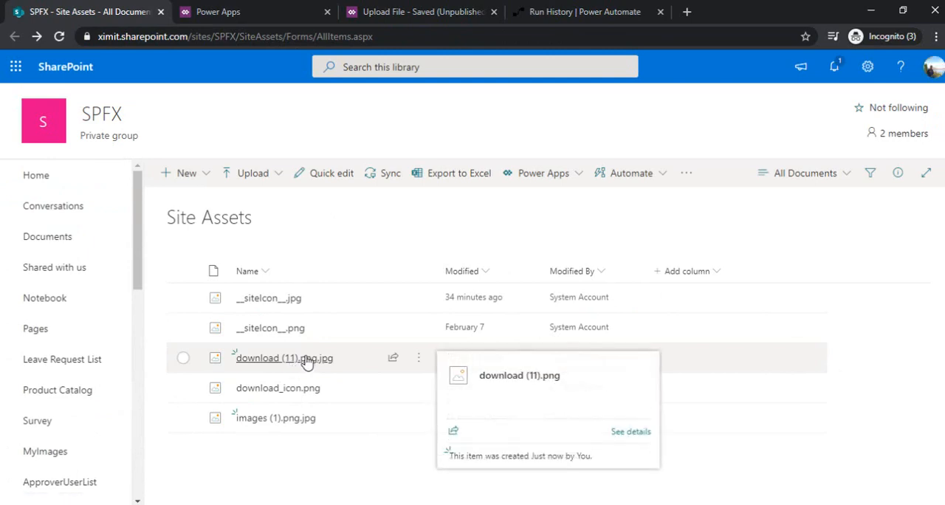
left_click(303, 360)
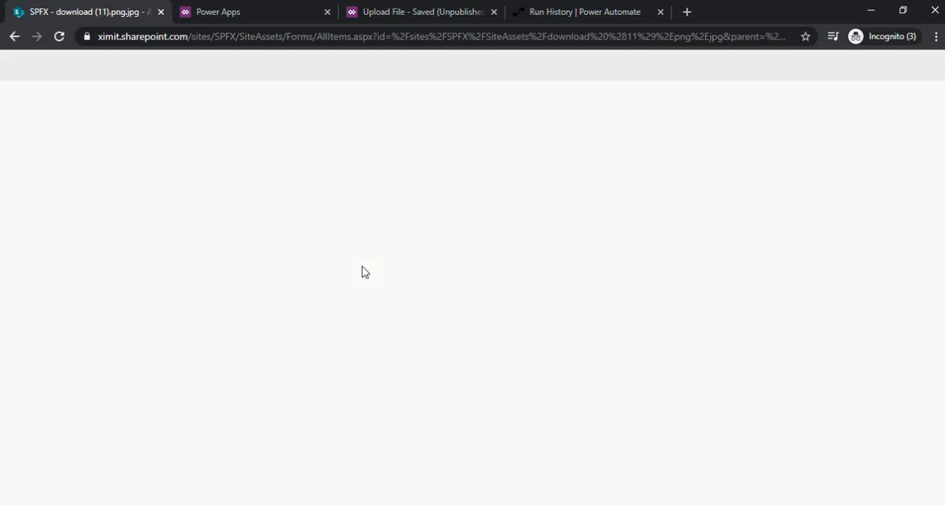